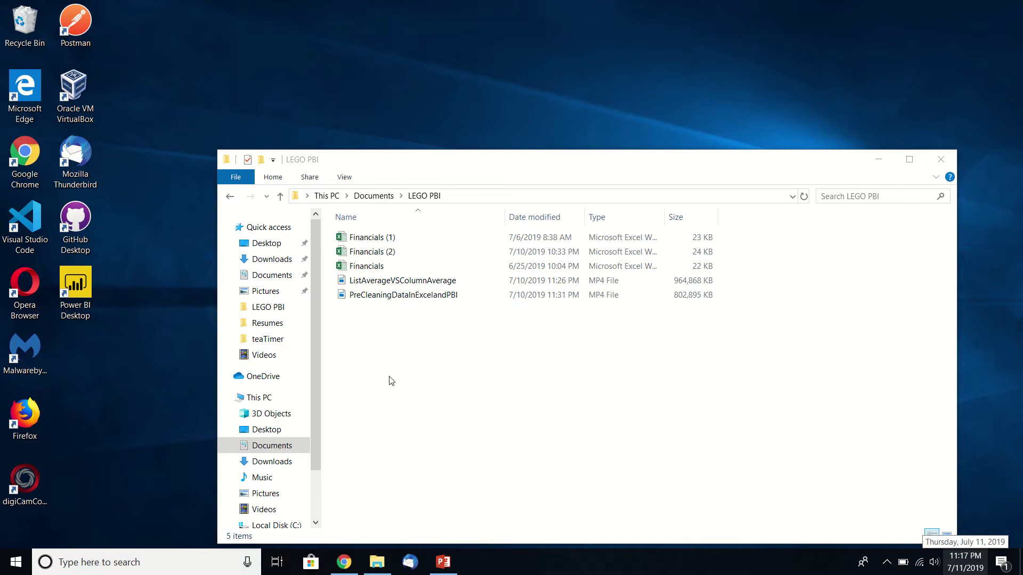
Launch Power BI Desktop from its desktop shortcut.
{"action": "double_click", "coordinate": [85, 297]}
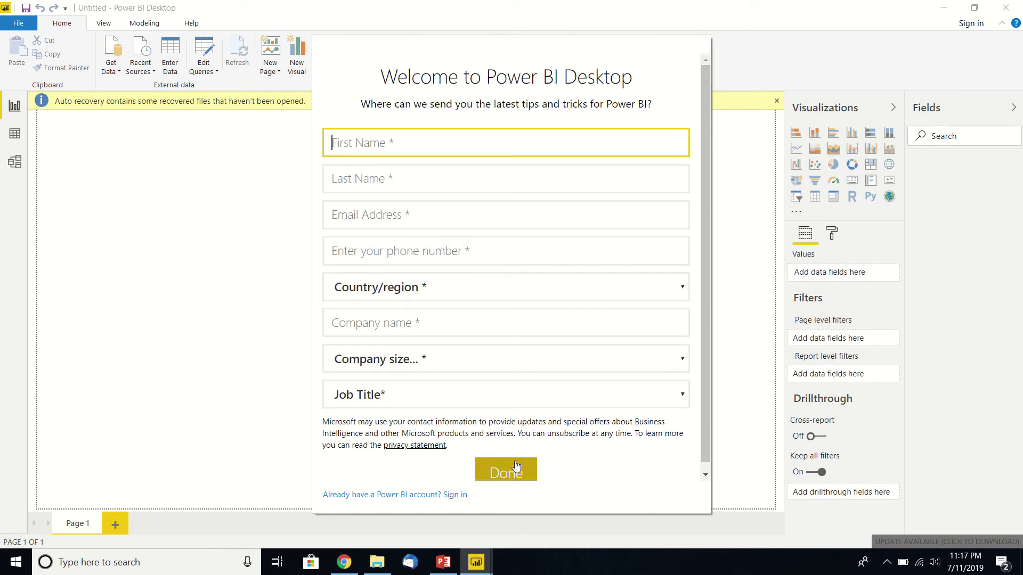
Close the welcome sign-up form, the Sign in dialog and the start screen to reach the blank report.
{"action": "left_click", "coordinate": [421, 494]}
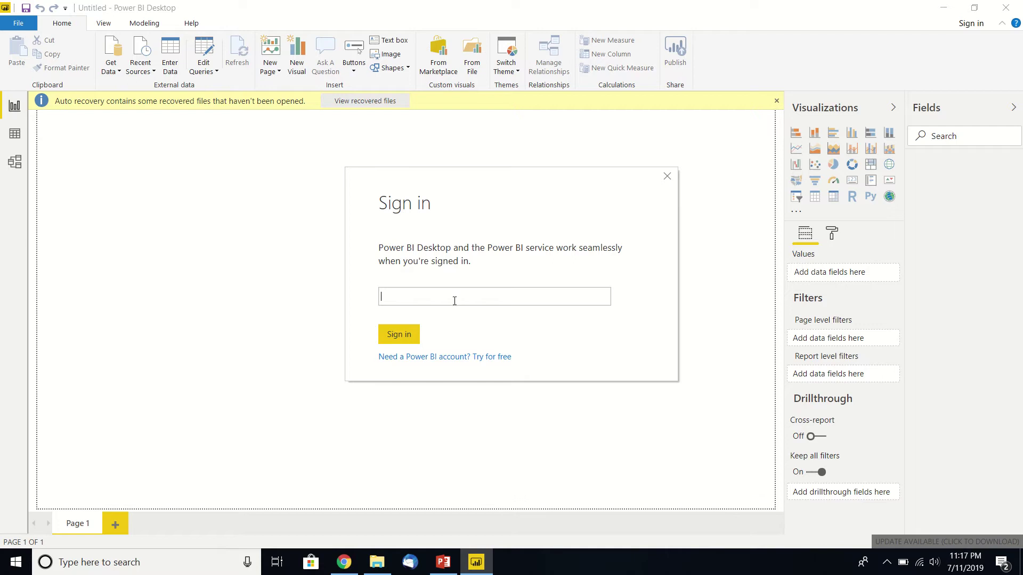
{"action": "left_click", "coordinate": [667, 177]}
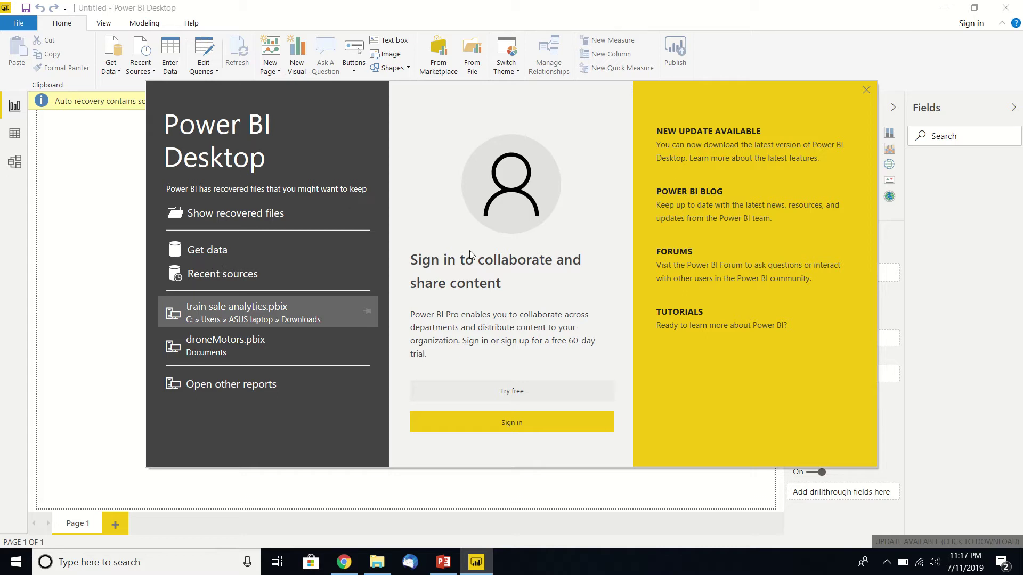
{"action": "left_click", "coordinate": [867, 89]}
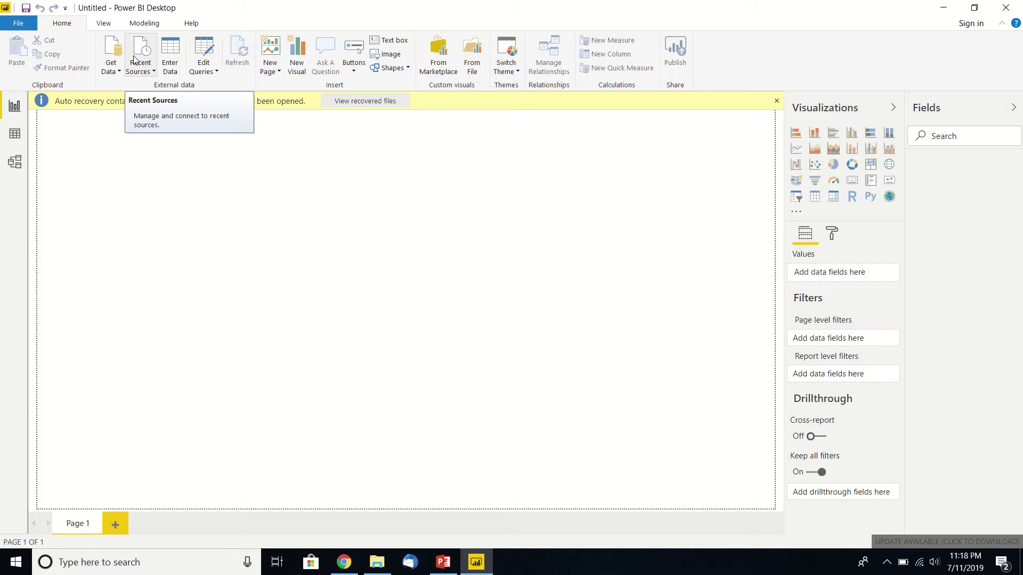
Connect to the Financials Excel workbook through Get Data > Excel.
{"action": "left_click", "coordinate": [106, 58]}
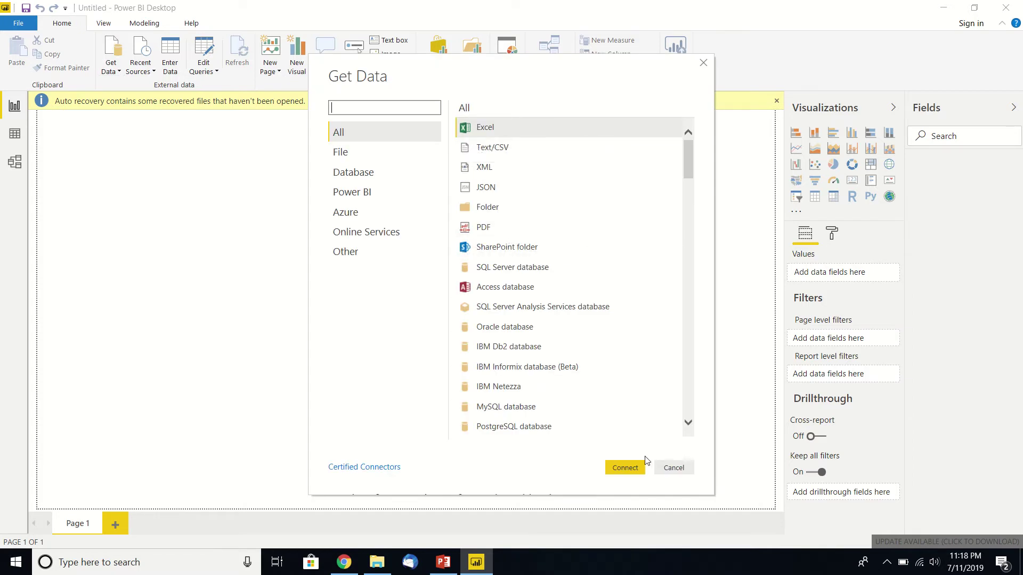
{"action": "left_click", "coordinate": [626, 468]}
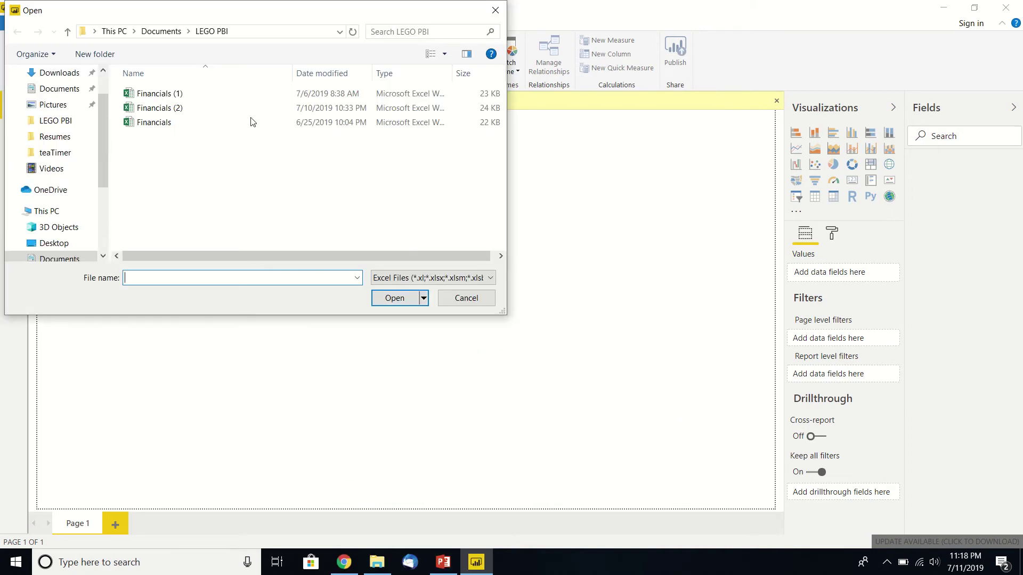
{"action": "double_click", "coordinate": [177, 123]}
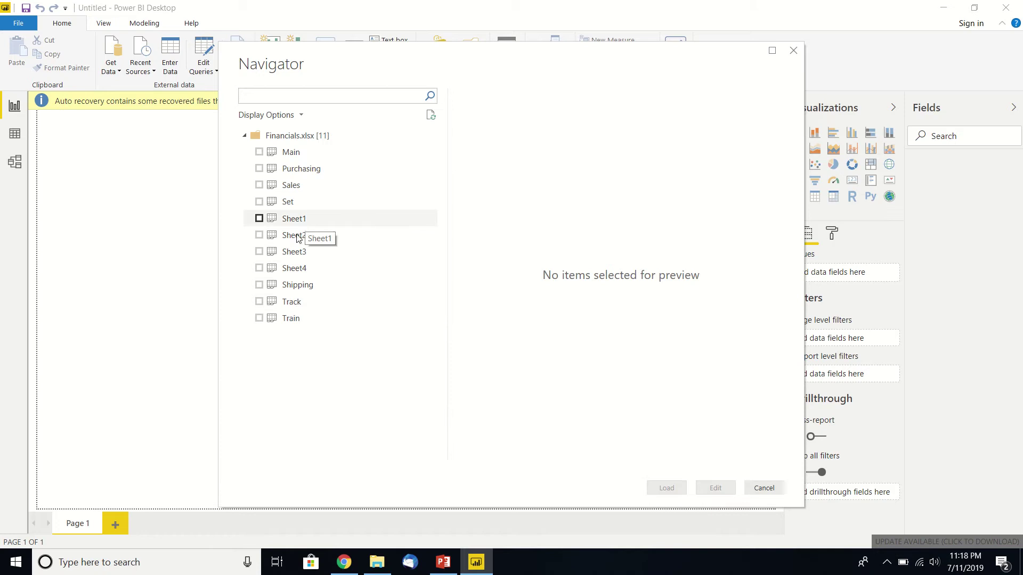
Select Sheet4 in Navigator and load it into the report.
{"action": "left_click", "coordinate": [259, 272]}
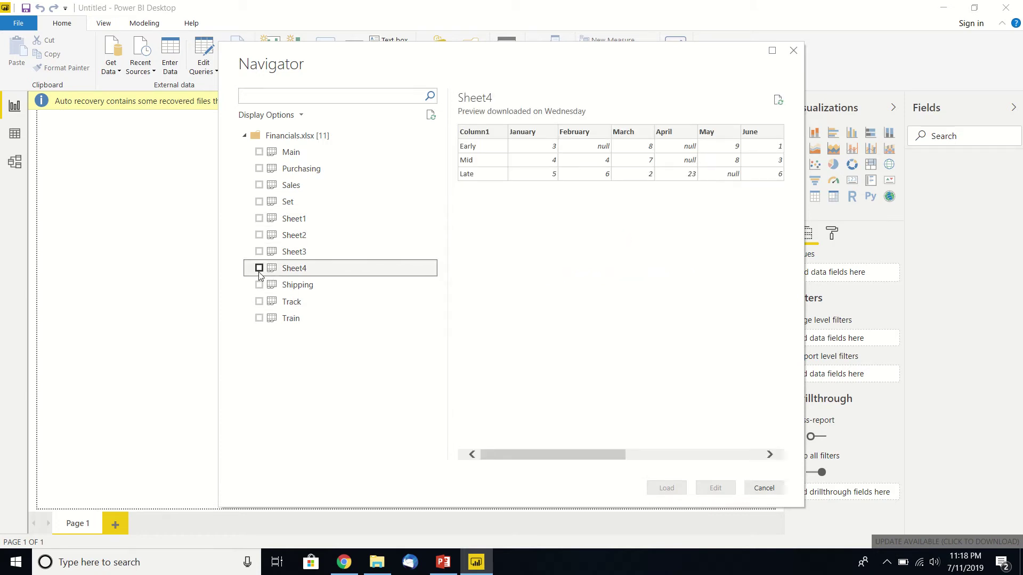
{"action": "left_click", "coordinate": [259, 269]}
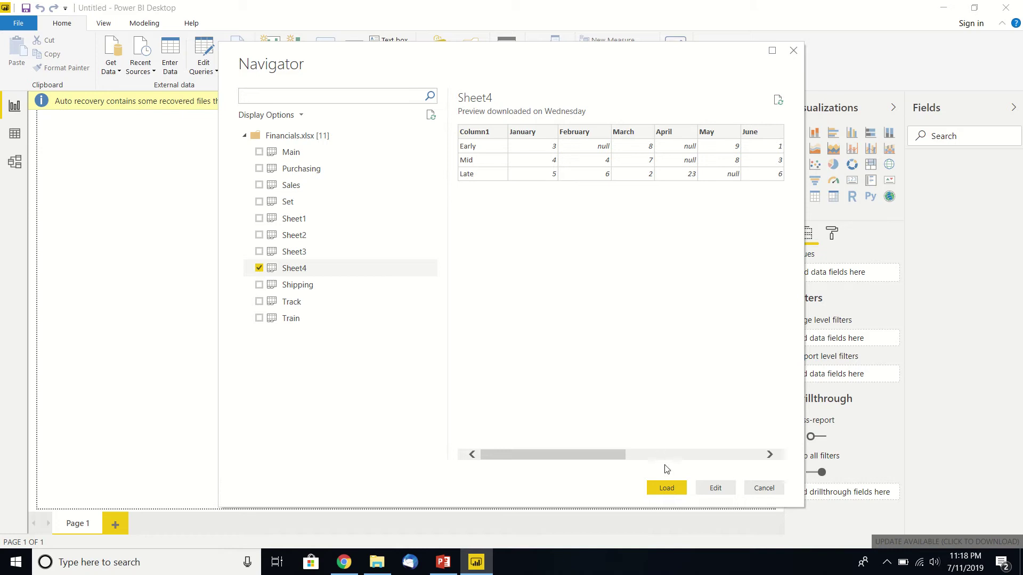
{"action": "left_click", "coordinate": [666, 488]}
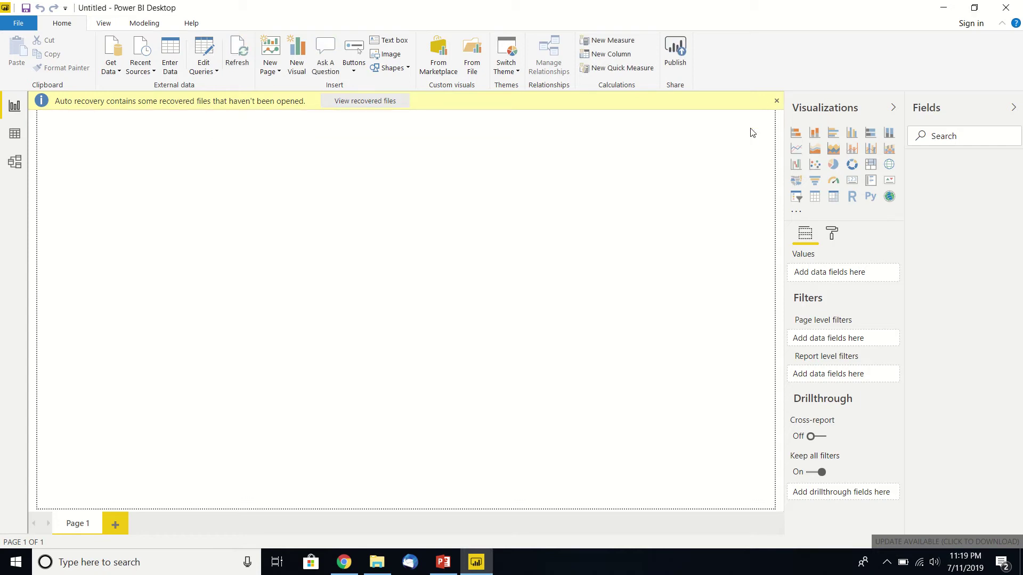
Keep the recovered files for later and view Sheet4's Early, Mid and Late rows in Data view.
{"action": "left_click", "coordinate": [776, 102]}
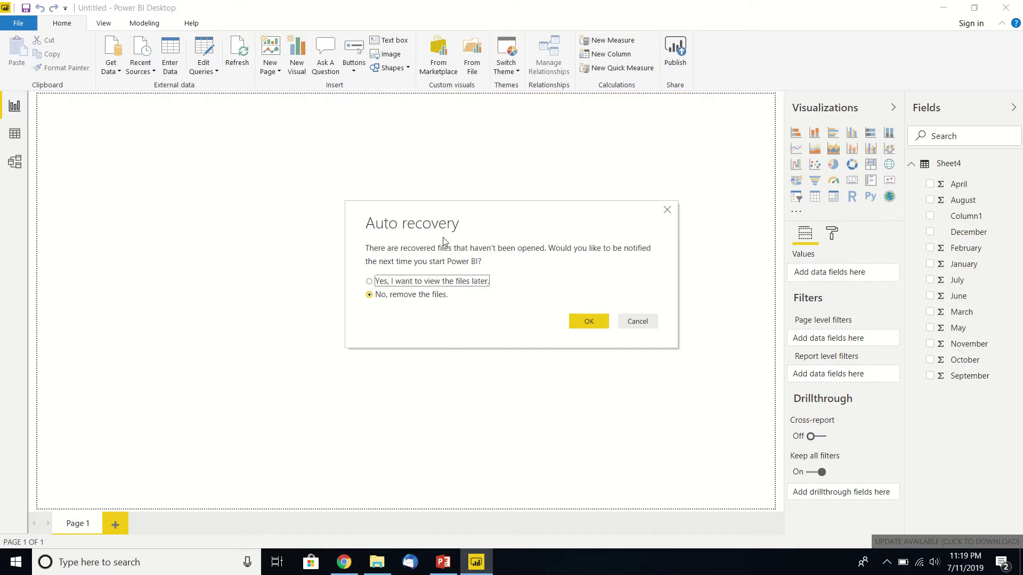
{"action": "left_click", "coordinate": [444, 281]}
{"action": "left_click", "coordinate": [589, 322]}
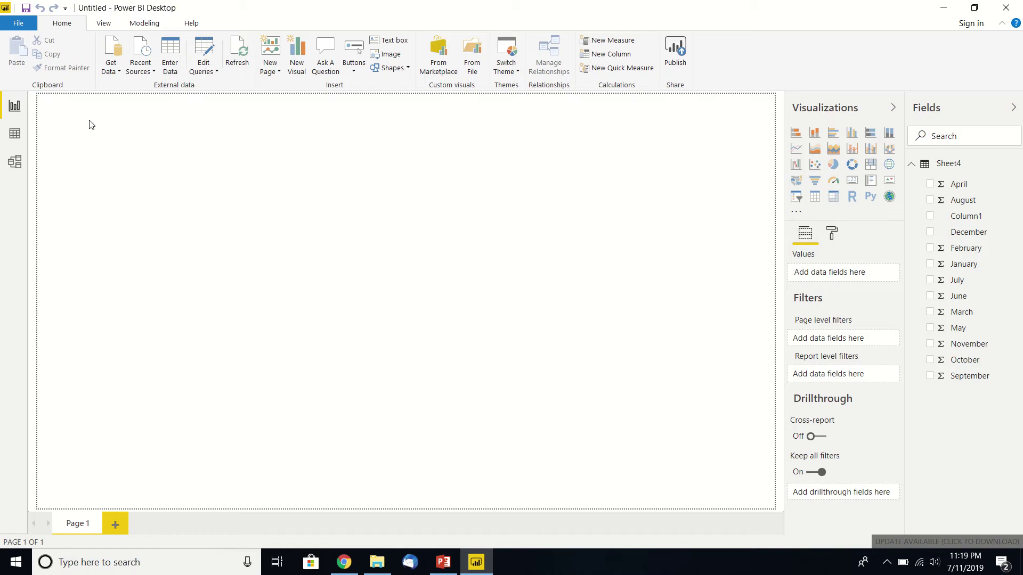
{"action": "left_click", "coordinate": [15, 136]}
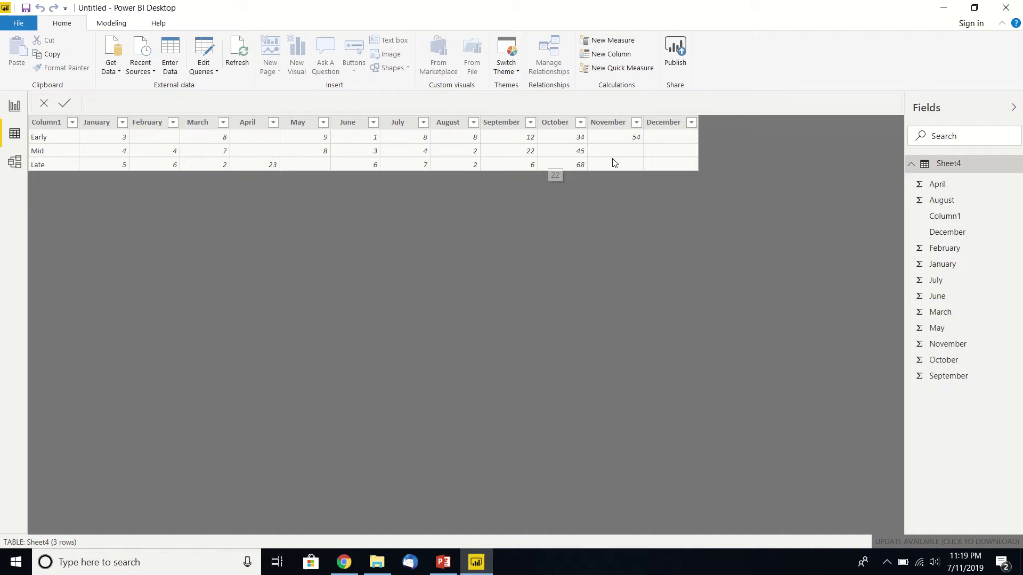
Switch back to Report view.
{"action": "left_click", "coordinate": [10, 106]}
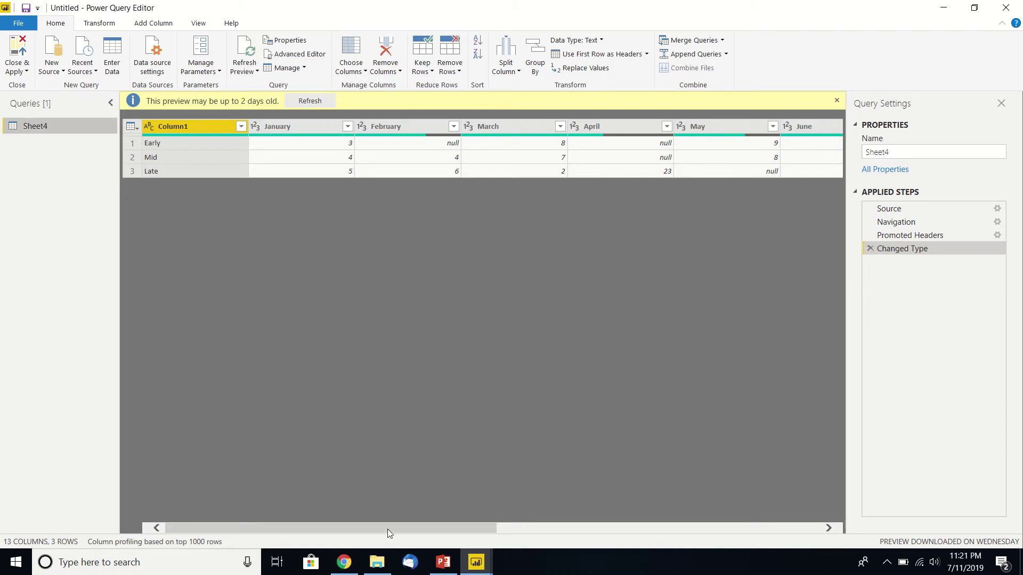
Scroll the Sheet4 preview right and open the Custom Column dialog from Add Column.
{"action": "left_click_drag", "start_coordinate": [388, 529], "coordinate": [762, 551]}
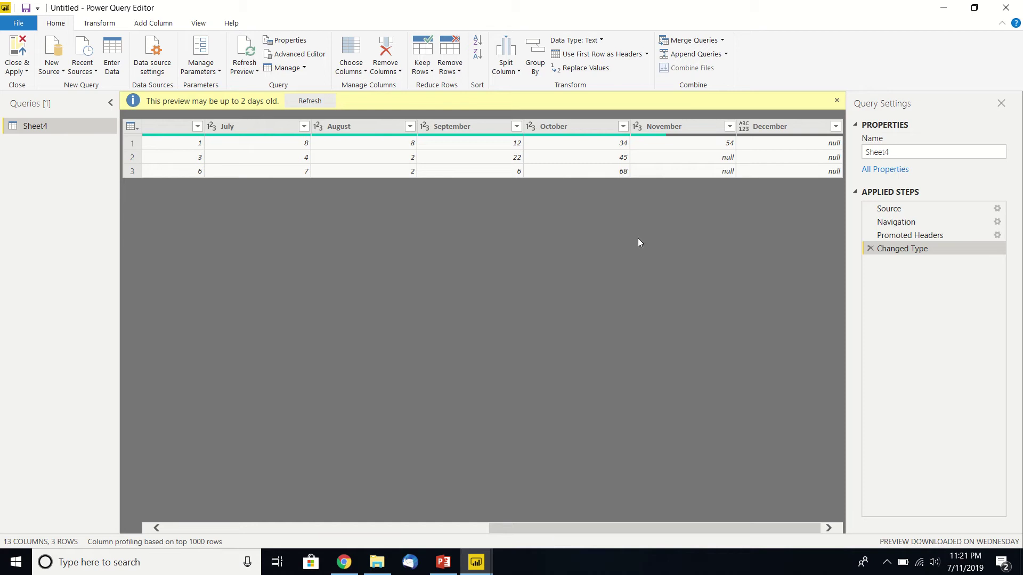
{"action": "left_click", "coordinate": [159, 24]}
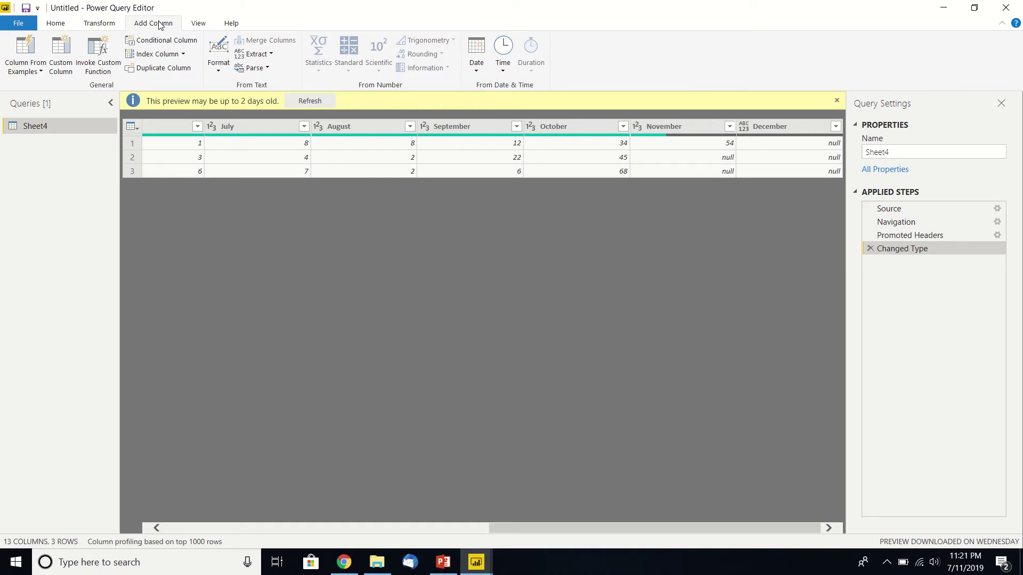
{"action": "left_click", "coordinate": [62, 54]}
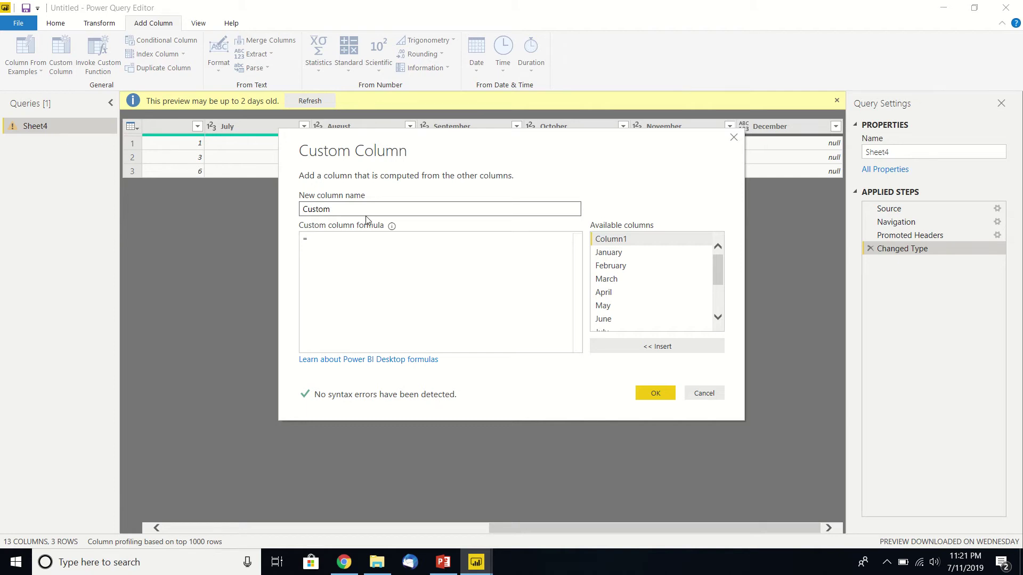
Name the custom column List.Average and enter the formula = List.Average({}).
{"action": "key", "text": "Delete"}
{"action": "key", "text": "Delete"}
{"action": "key", "text": "Delete"}
{"action": "key", "text": "Delete"}
{"action": "key", "text": "Delete"}
{"action": "key", "text": "Delete"}
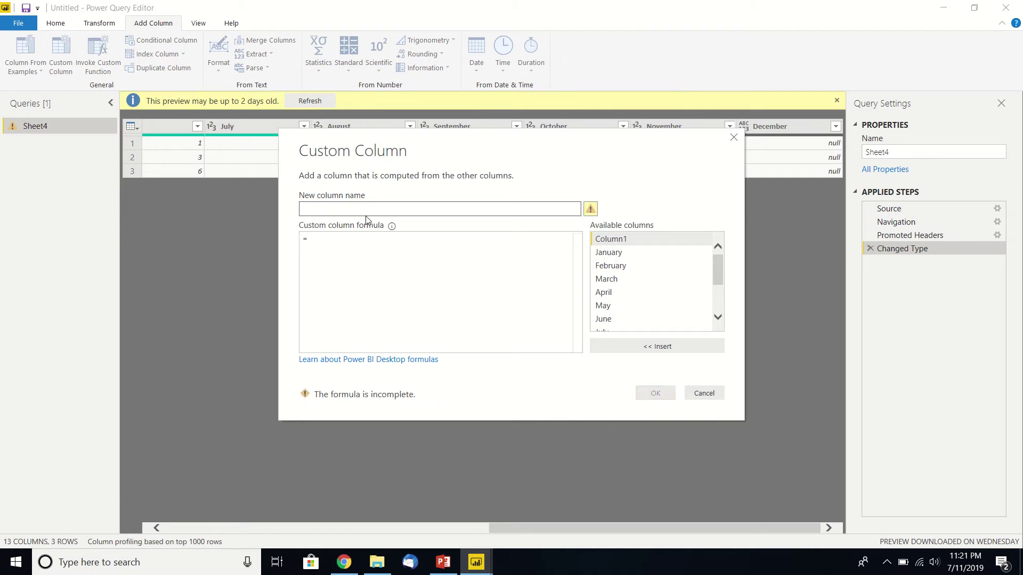
{"action": "type", "text": "List"}
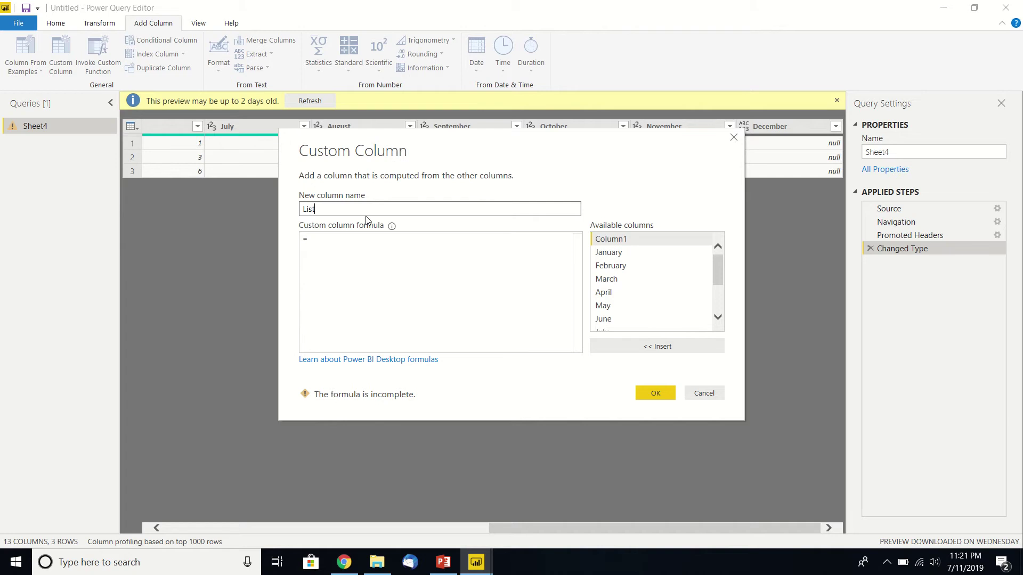
{"action": "type", "text": ".Average"}
{"action": "left_click", "coordinate": [368, 238]}
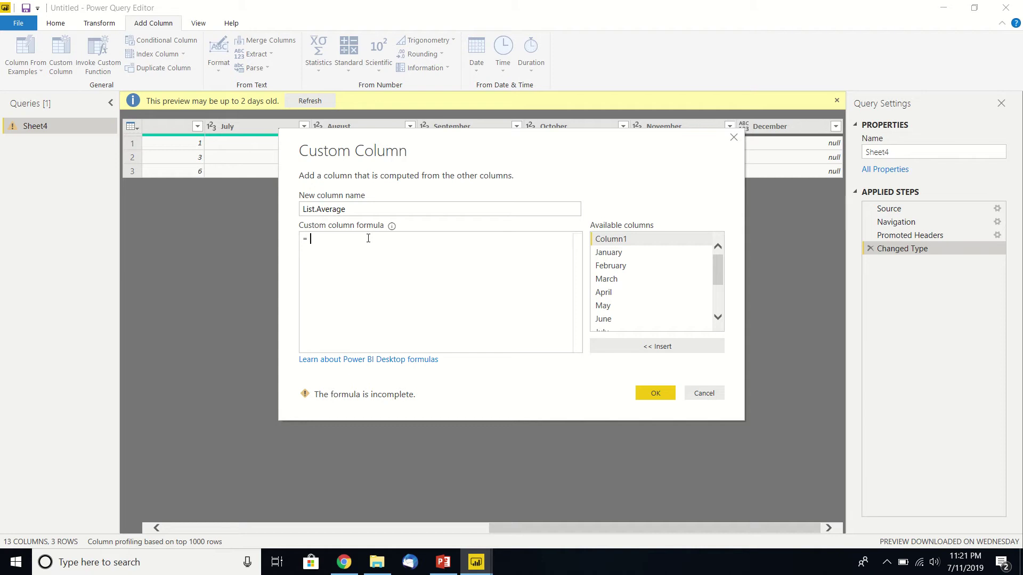
{"action": "type", "text": "lis"}
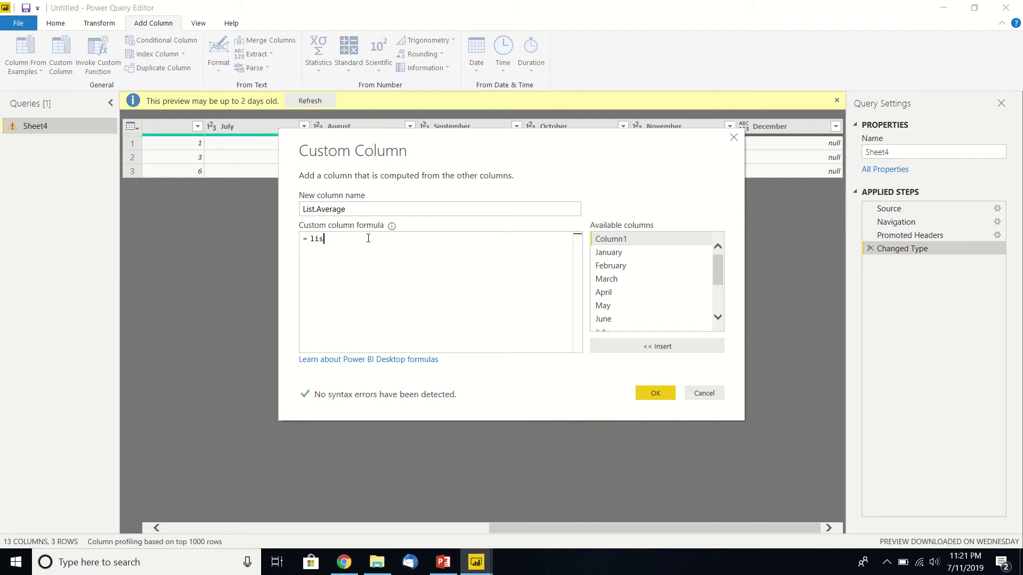
{"action": "type", "text": "t."}
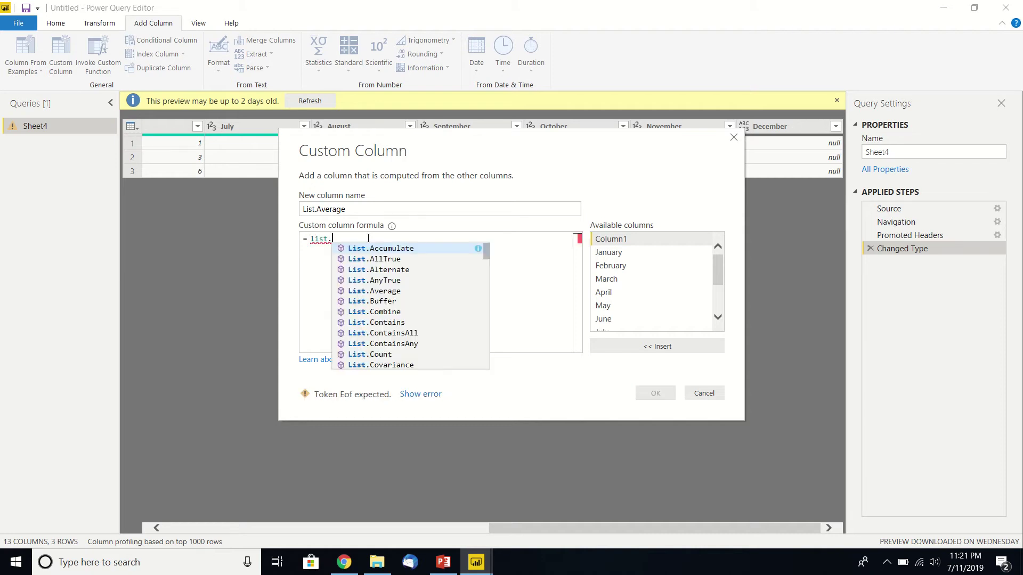
{"action": "key", "text": "Escape"}
{"action": "type", "text": "a"}
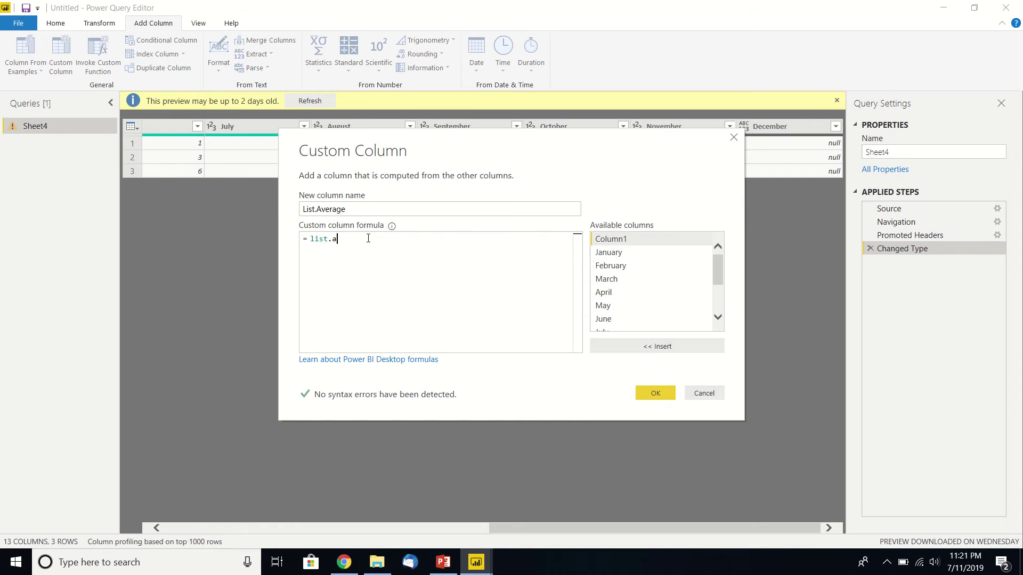
{"action": "type", "text": "ver"}
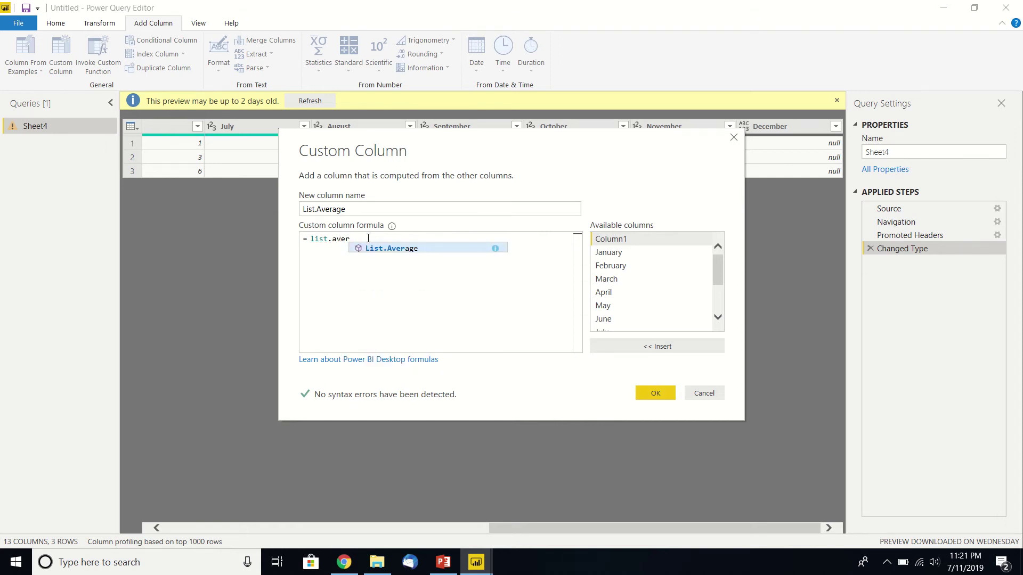
{"action": "left_click", "coordinate": [387, 247]}
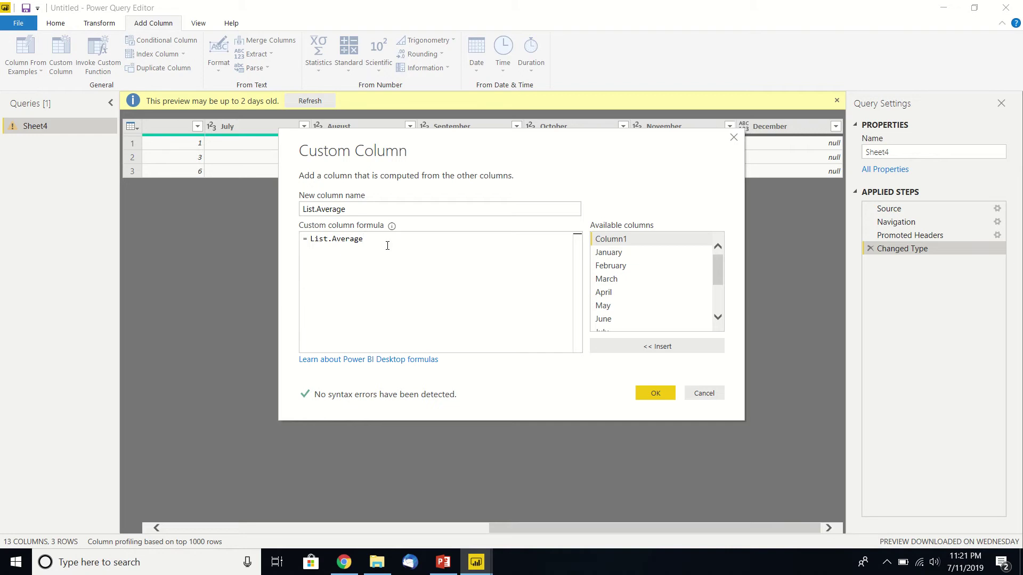
{"action": "type", "text": "("}
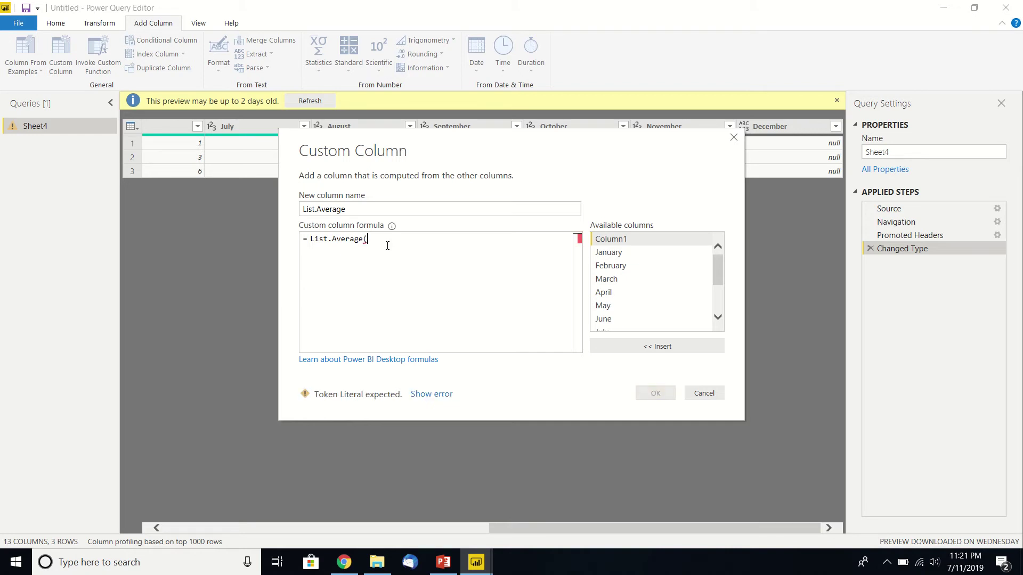
{"action": "type", "text": "{})"}
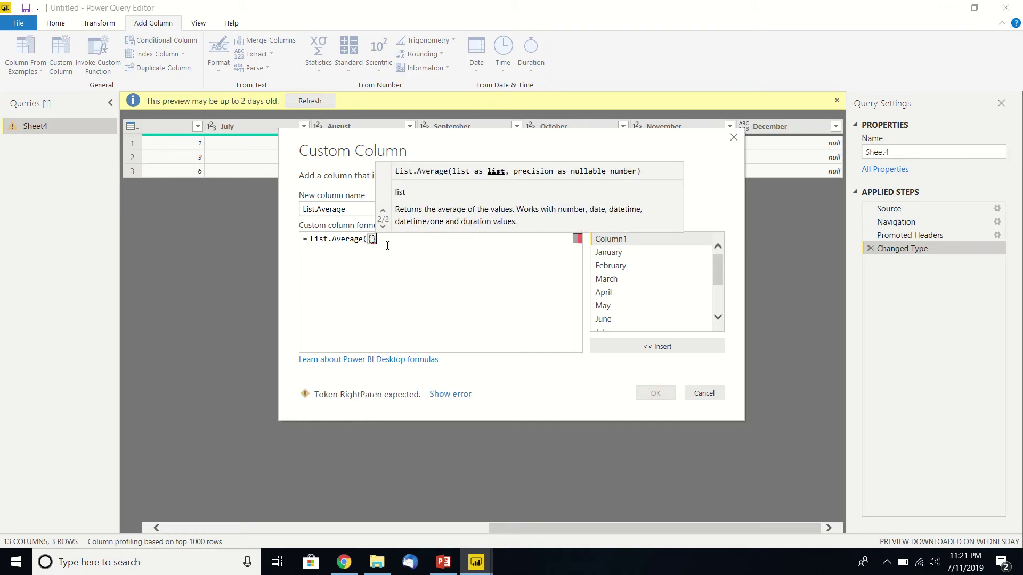
{"action": "key", "text": "Left"}
{"action": "key", "text": "Left"}
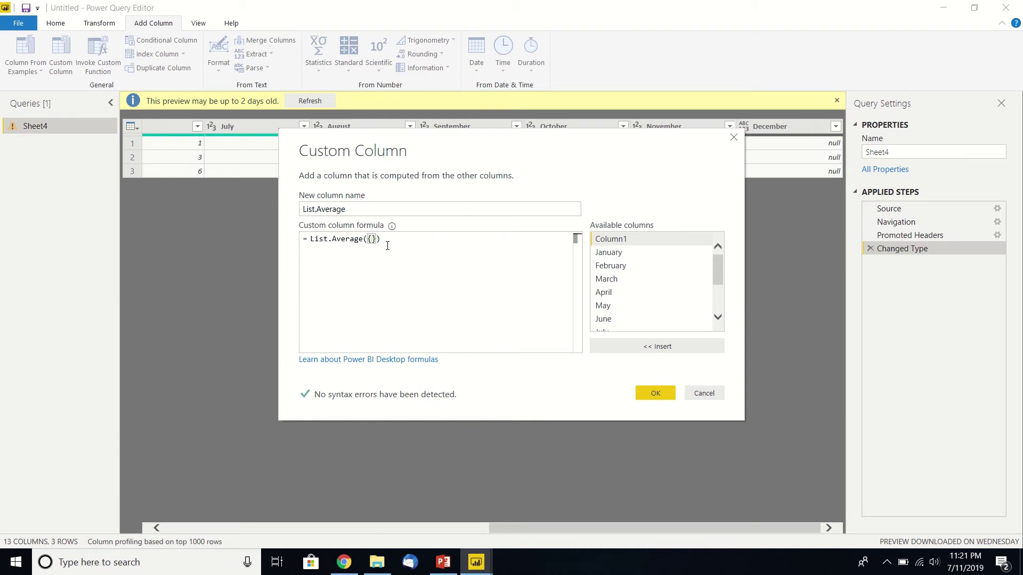
Put the January through July columns, comma-separated, inside the List.Average braces.
{"action": "double_click", "coordinate": [609, 252]}
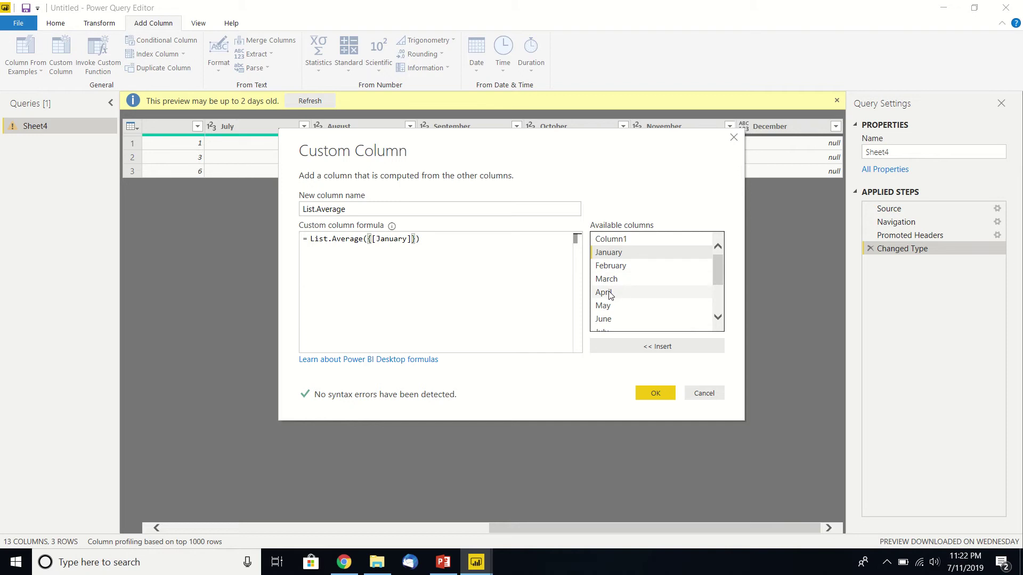
{"action": "type", "text": ","}
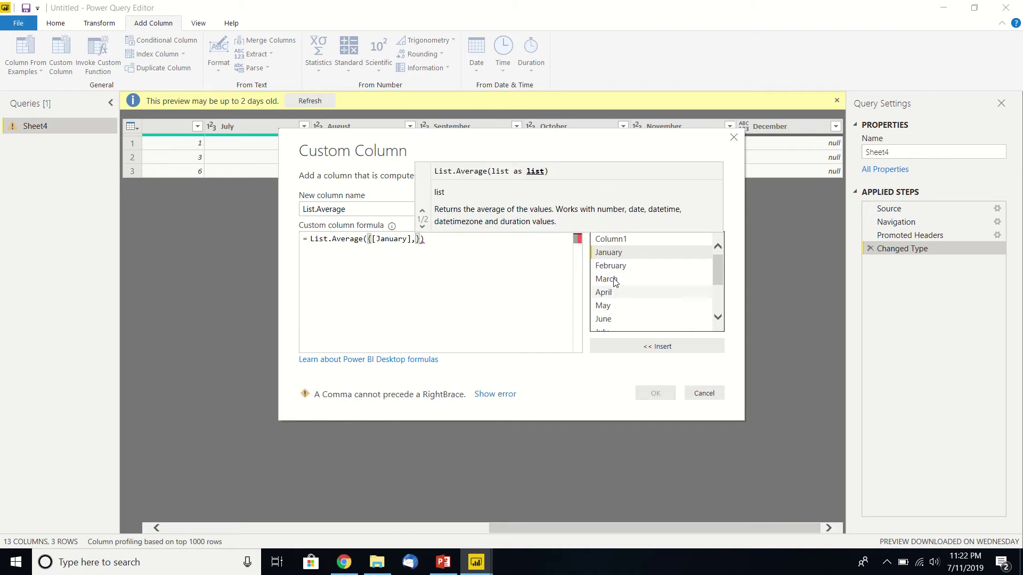
{"action": "double_click", "coordinate": [621, 270]}
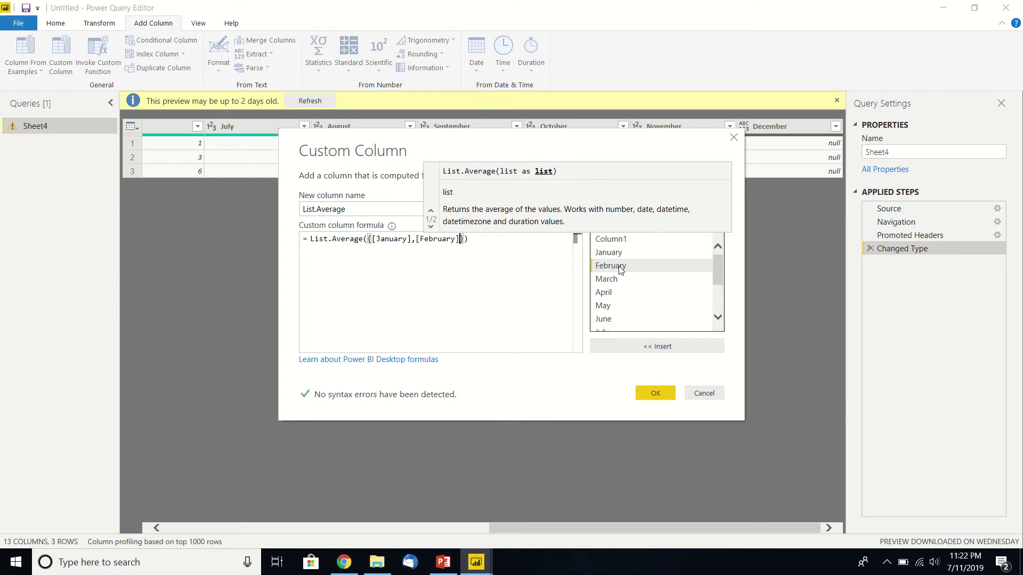
{"action": "type", "text": ","}
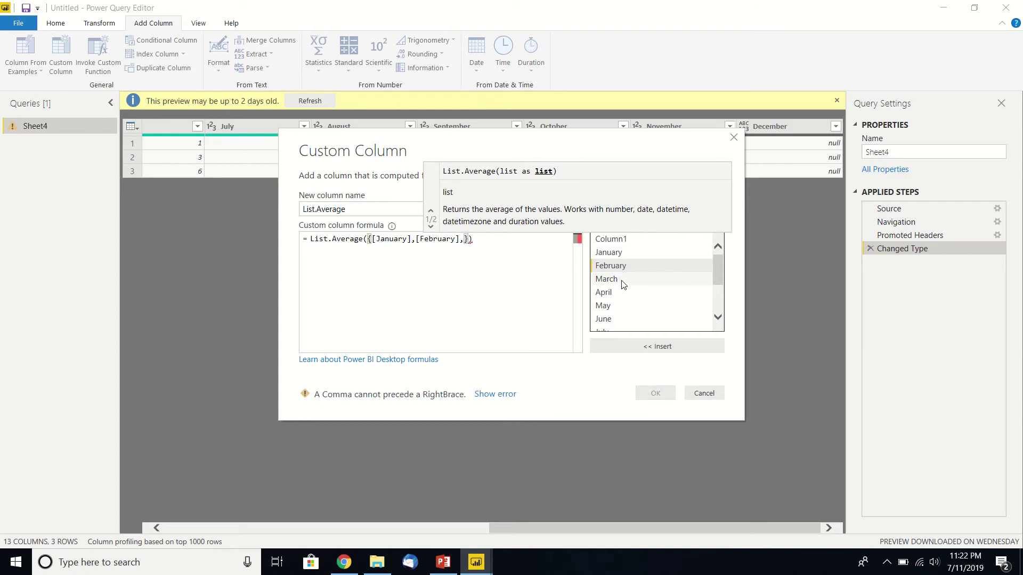
{"action": "double_click", "coordinate": [623, 282]}
{"action": "type", "text": ","}
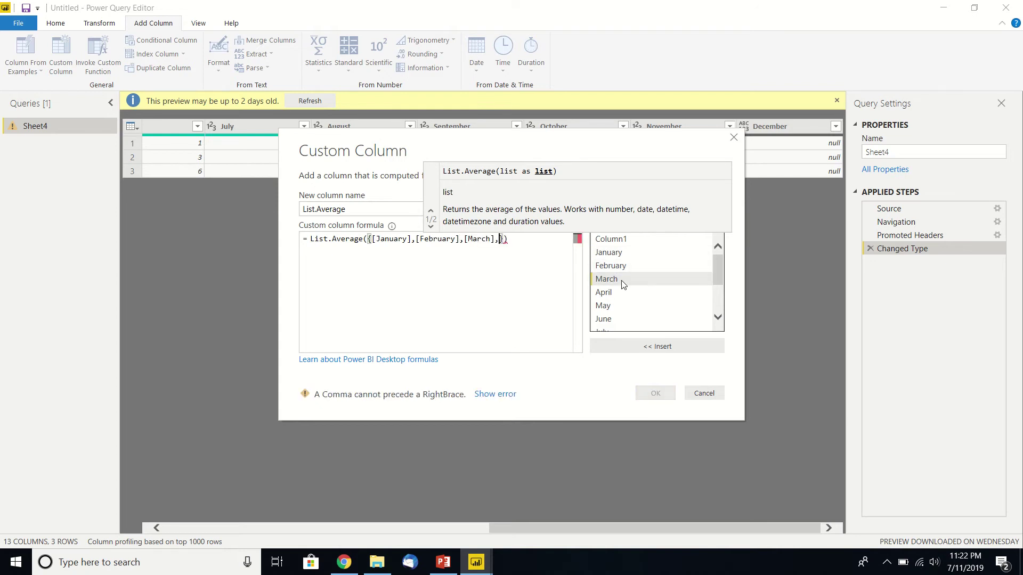
{"action": "double_click", "coordinate": [623, 296]}
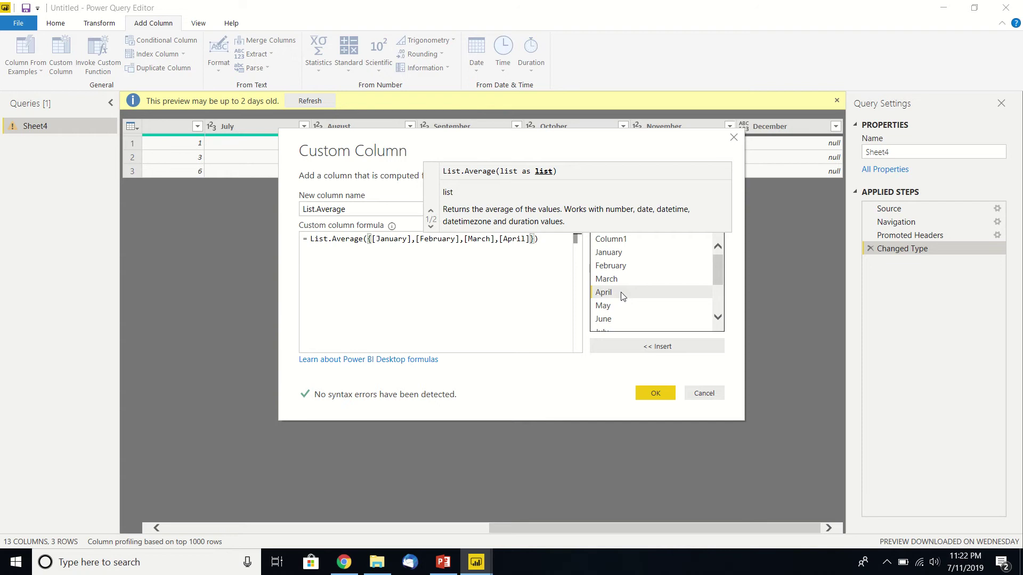
{"action": "type", "text": ","}
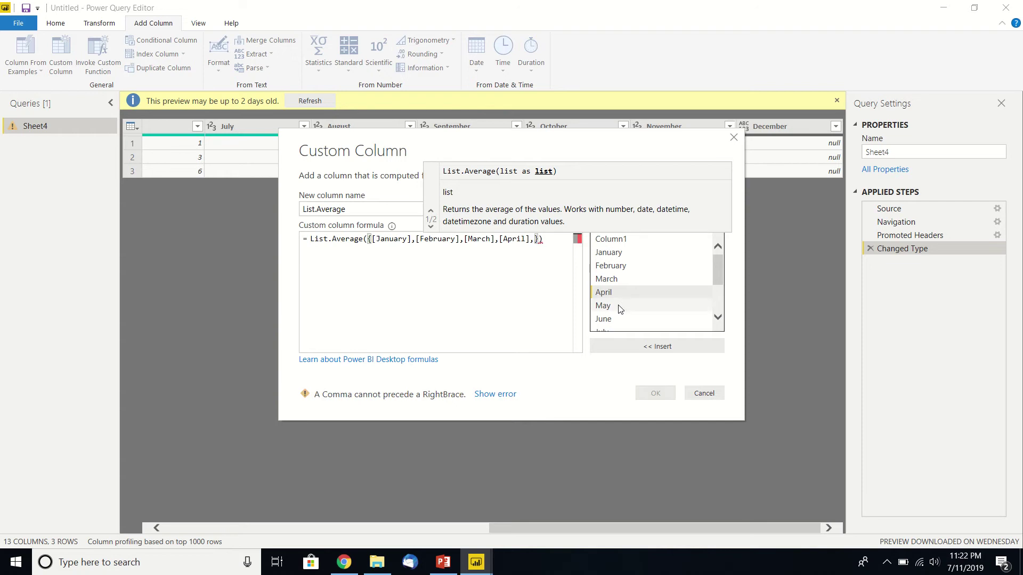
{"action": "double_click", "coordinate": [607, 306]}
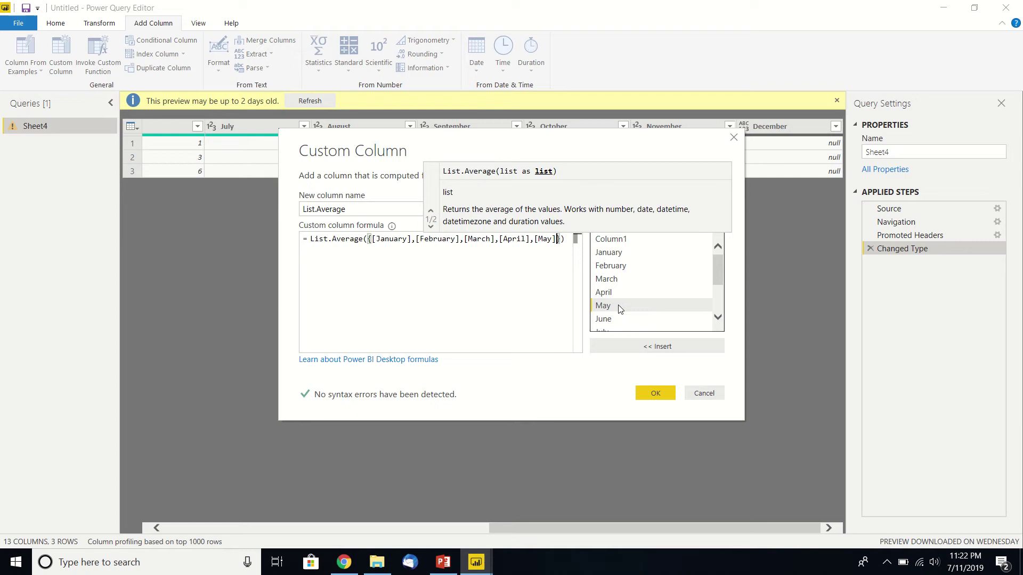
{"action": "type", "text": ","}
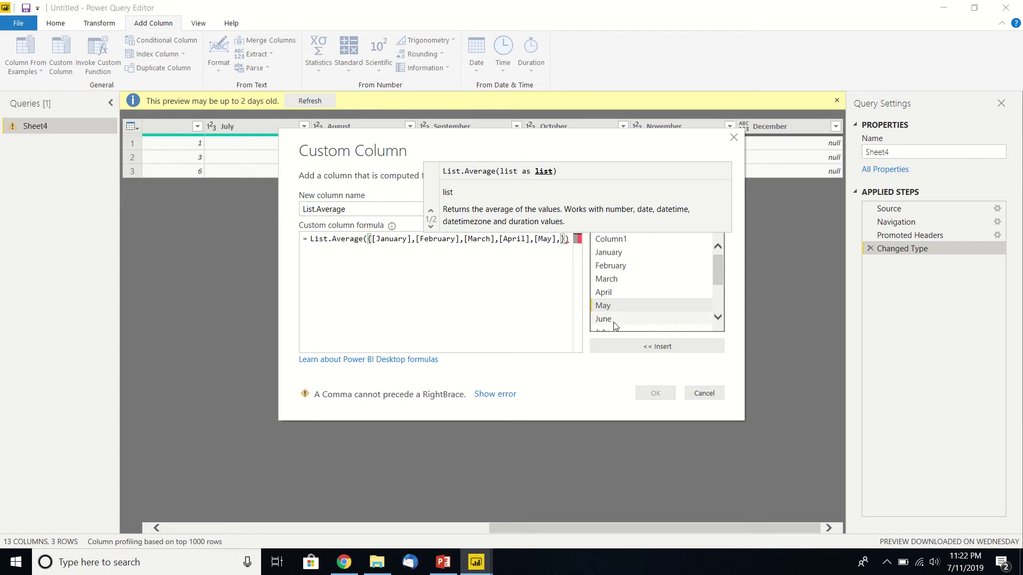
{"action": "double_click", "coordinate": [608, 319]}
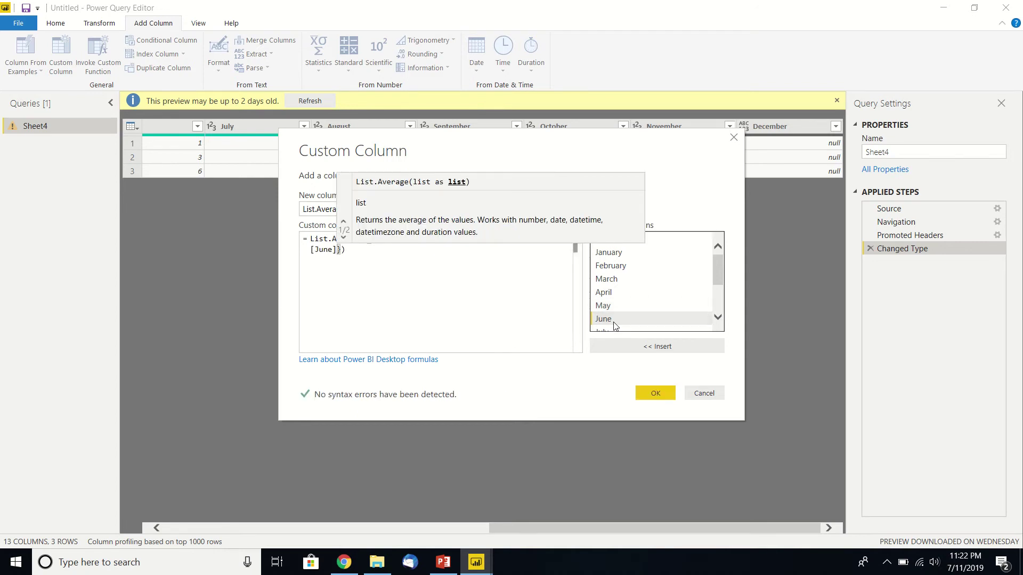
{"action": "type", "text": ","}
{"action": "double_click", "coordinate": [613, 330]}
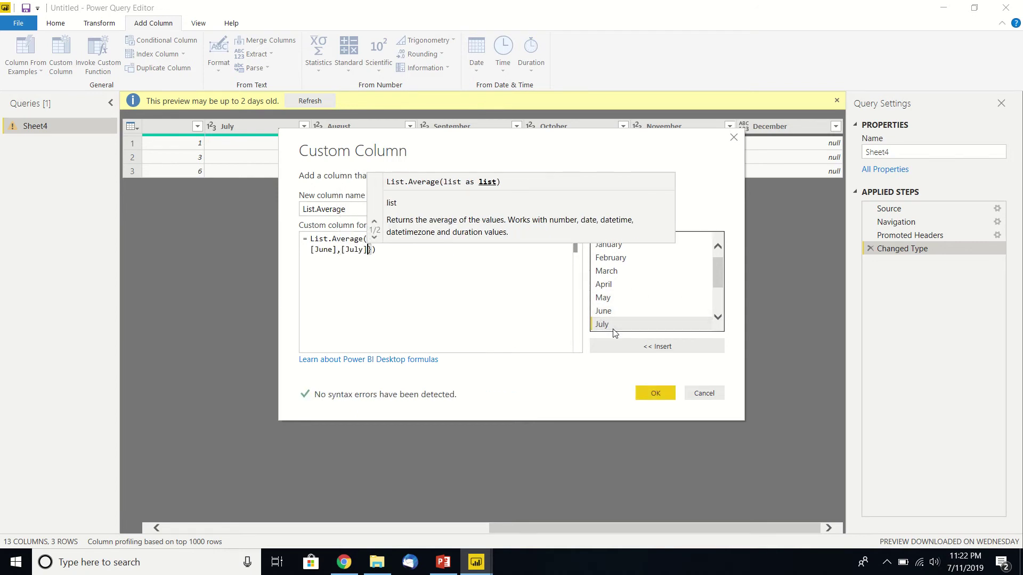
{"action": "type", "text": ","}
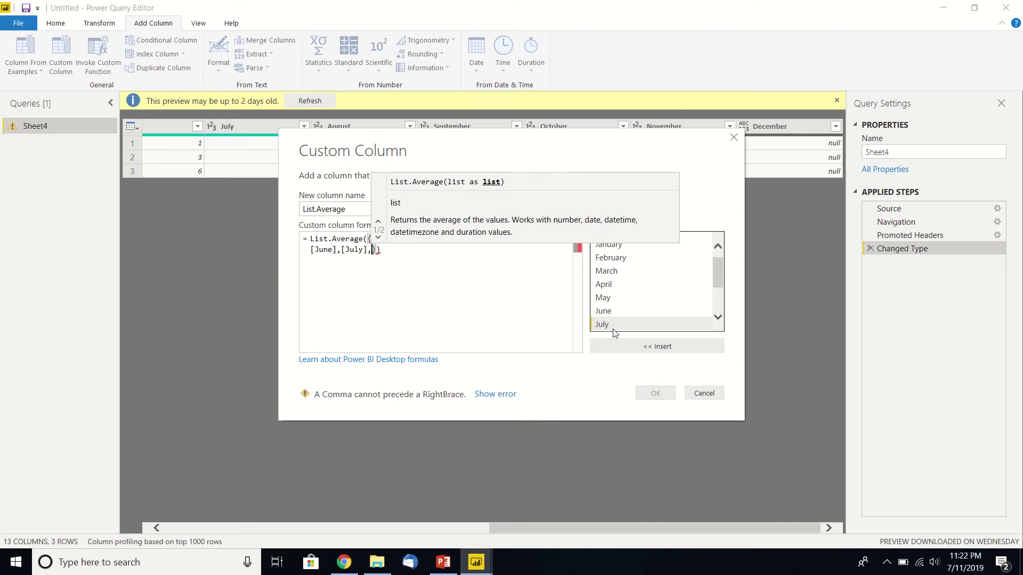
Add the August through December columns to complete the twelve-month list.
{"action": "left_click", "coordinate": [719, 305]}
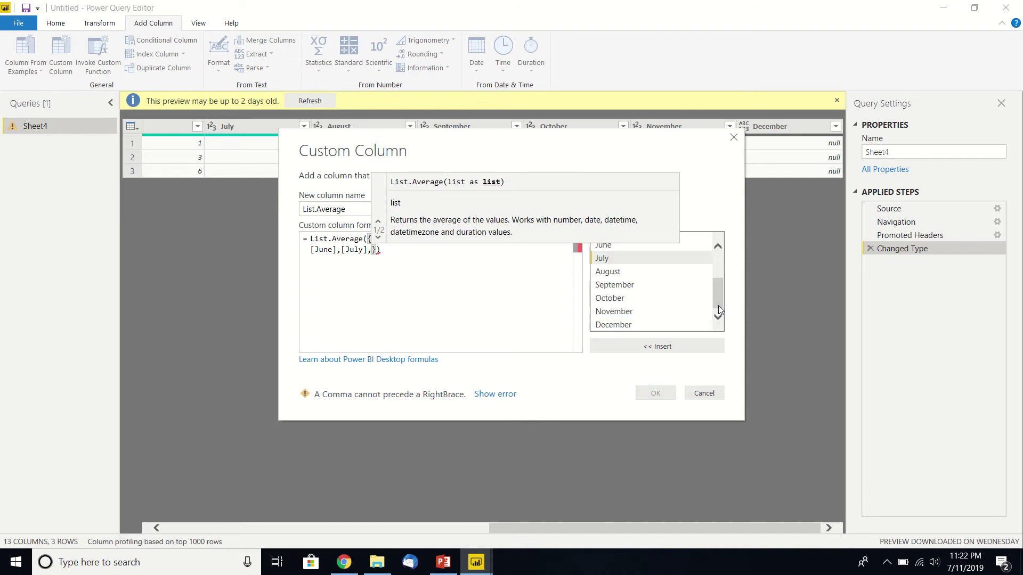
{"action": "double_click", "coordinate": [630, 275]}
{"action": "type", "text": ","}
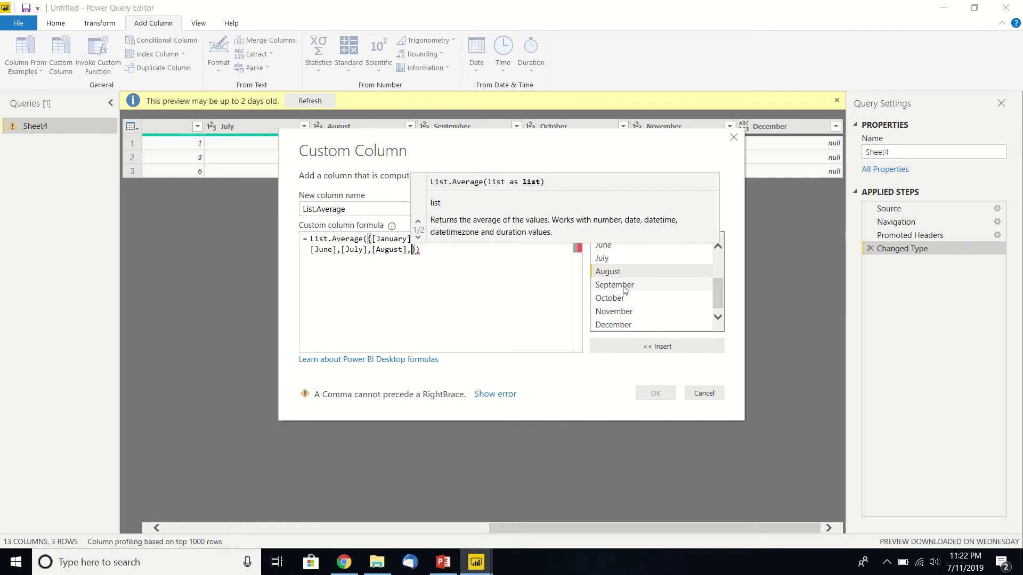
{"action": "double_click", "coordinate": [625, 287]}
{"action": "type", "text": ","}
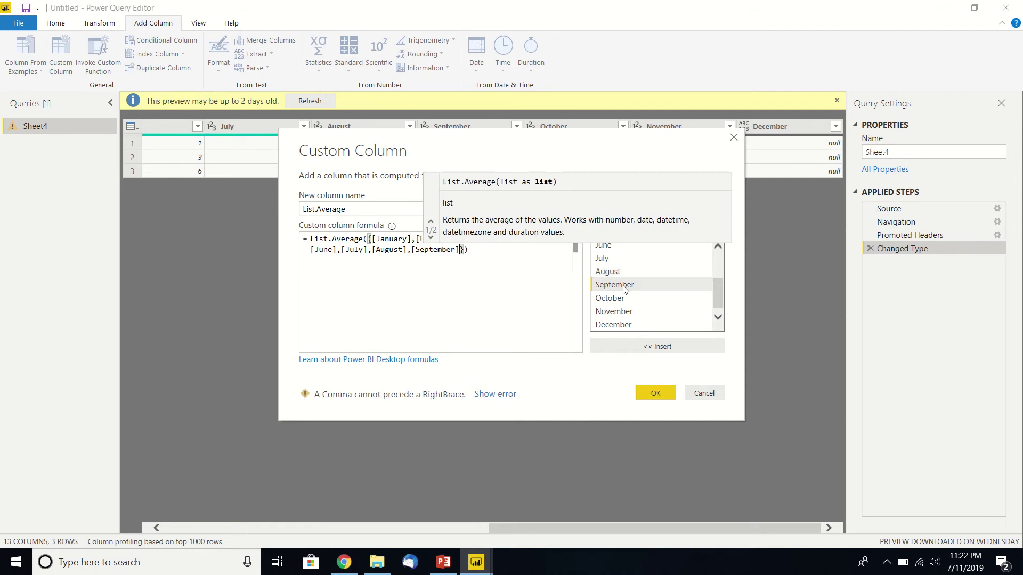
{"action": "left_click", "coordinate": [618, 303]}
{"action": "double_click", "coordinate": [618, 303]}
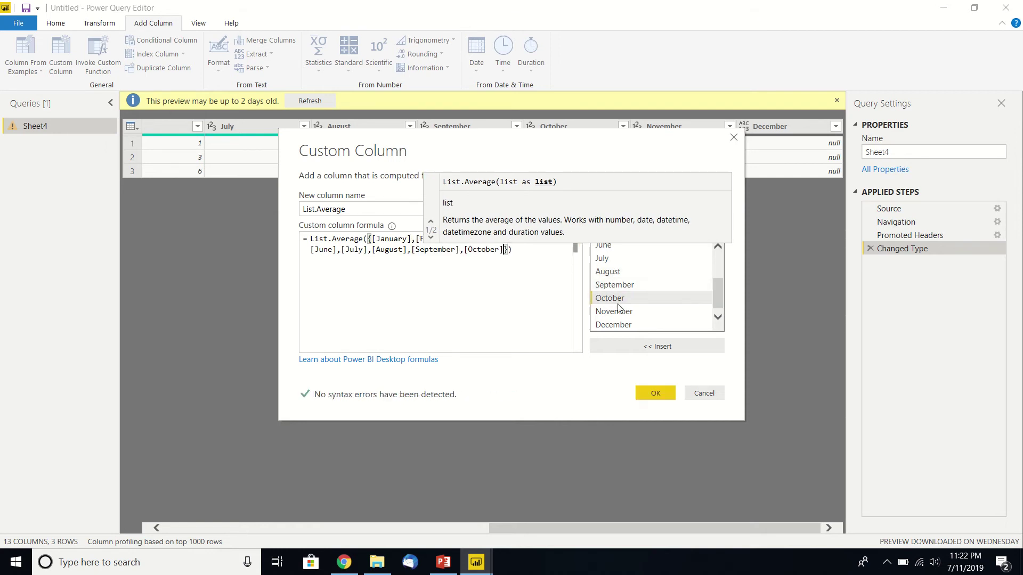
{"action": "type", "text": ","}
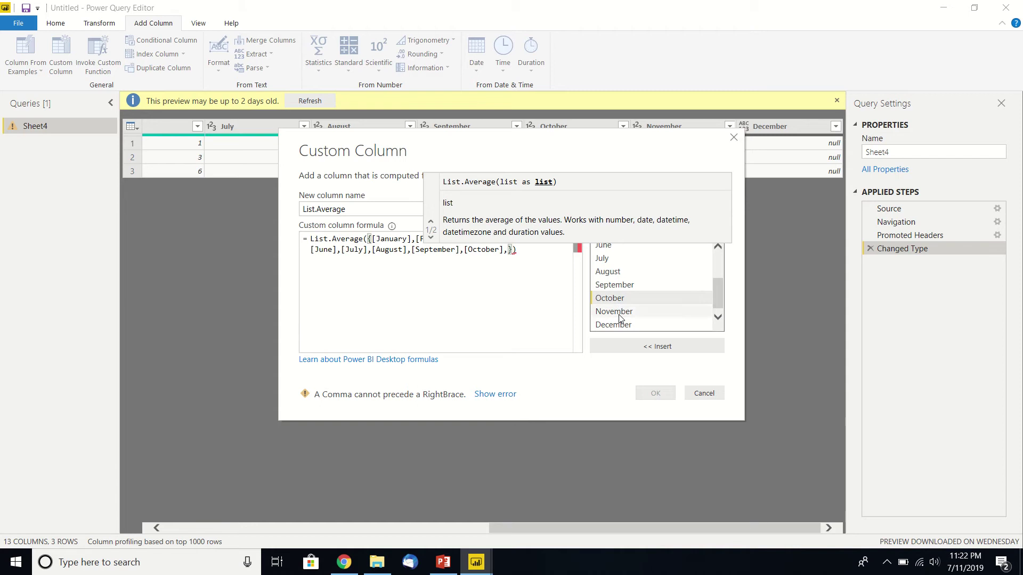
{"action": "double_click", "coordinate": [619, 312]}
{"action": "type", "text": ","}
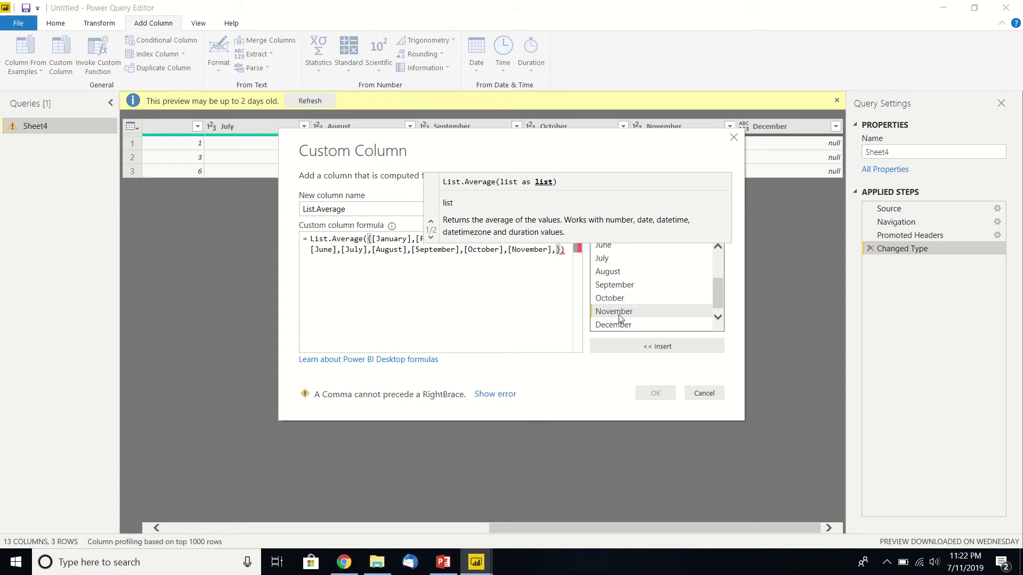
{"action": "left_click", "coordinate": [618, 324]}
{"action": "double_click", "coordinate": [620, 326]}
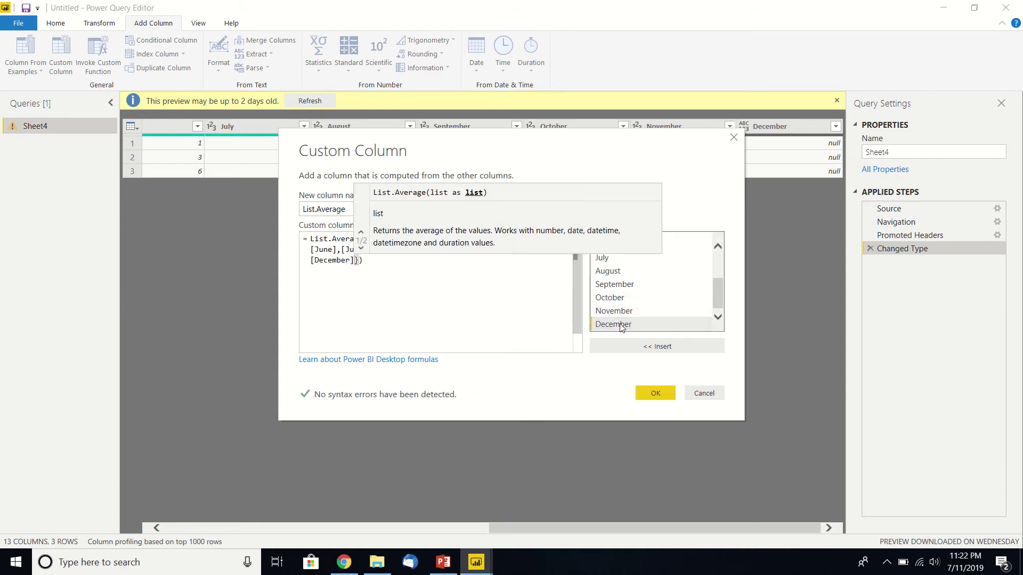
Confirm the List.Average column, giving row averages 15.22222222, 11 and 13.88888889.
{"action": "left_click", "coordinate": [655, 394]}
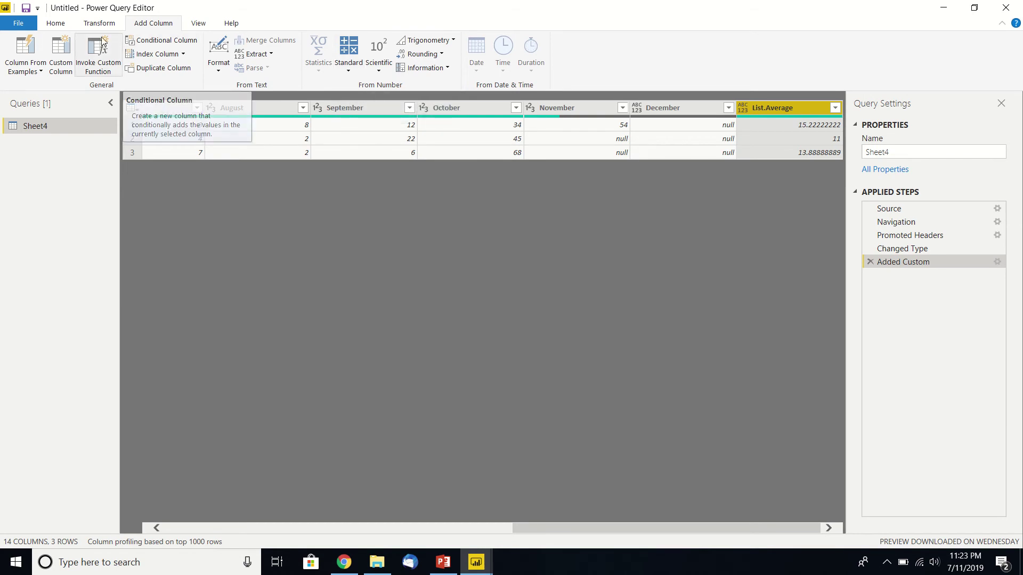
Apply the Power Query changes and view Sheet4's data with the List.Average column.
{"action": "left_click", "coordinate": [54, 25]}
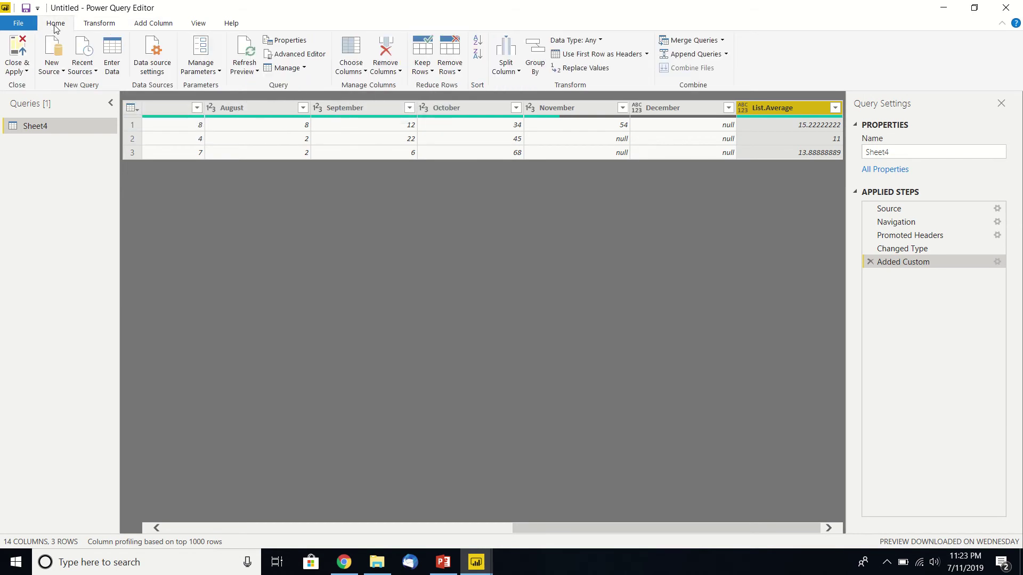
{"action": "left_click", "coordinate": [20, 52]}
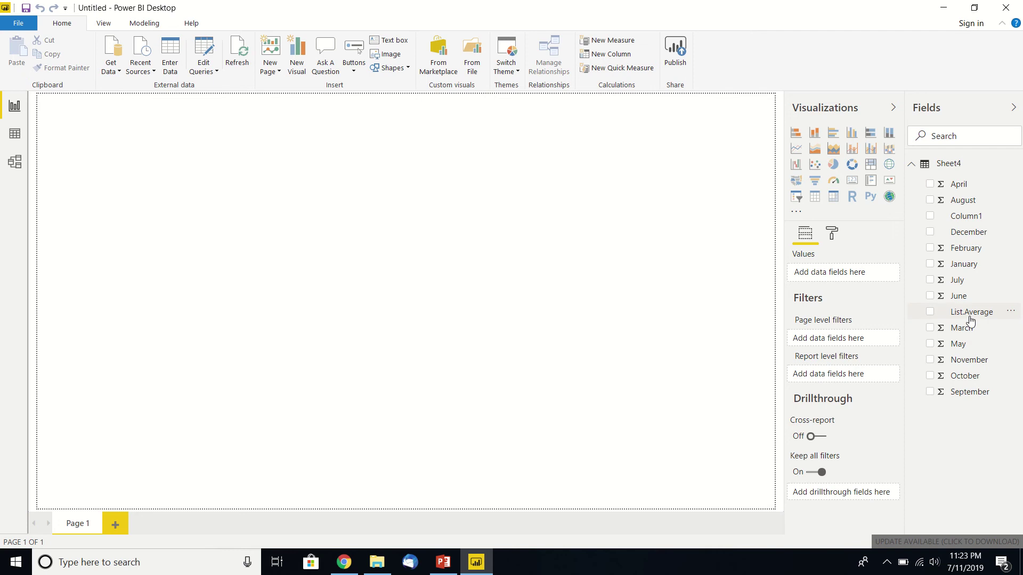
{"action": "right_click", "coordinate": [958, 170]}
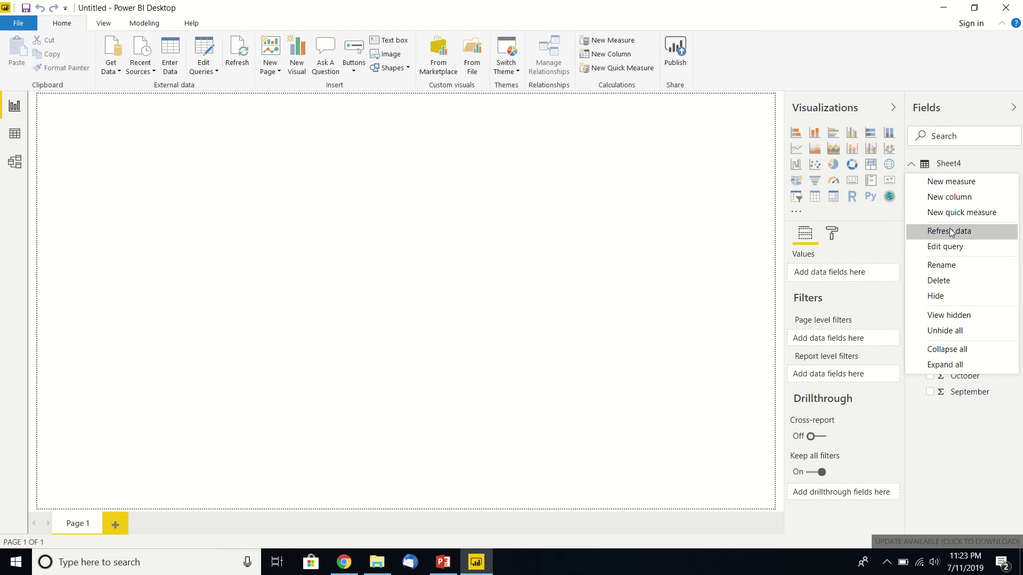
{"action": "left_click", "coordinate": [959, 186]}
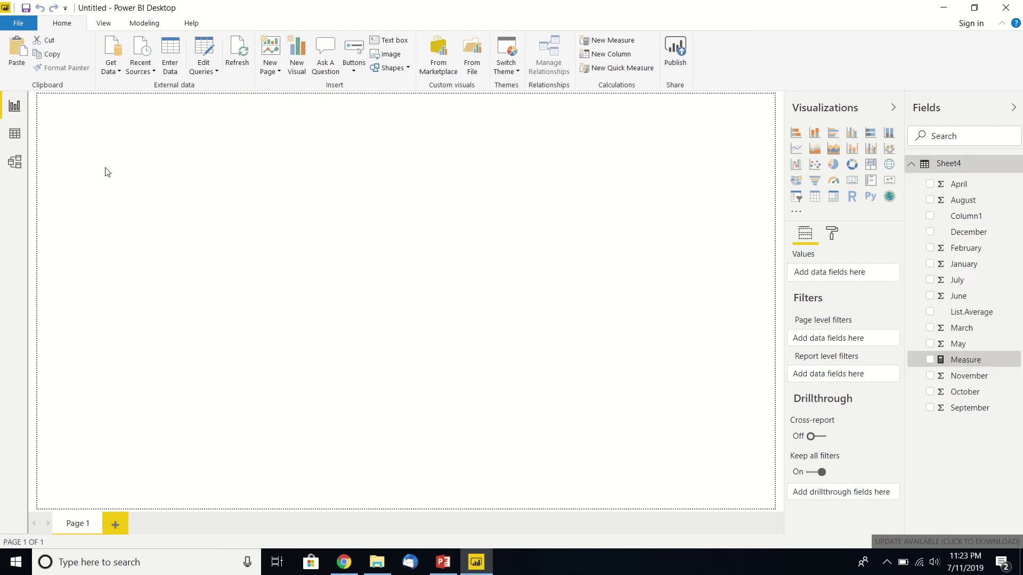
{"action": "left_click", "coordinate": [12, 134]}
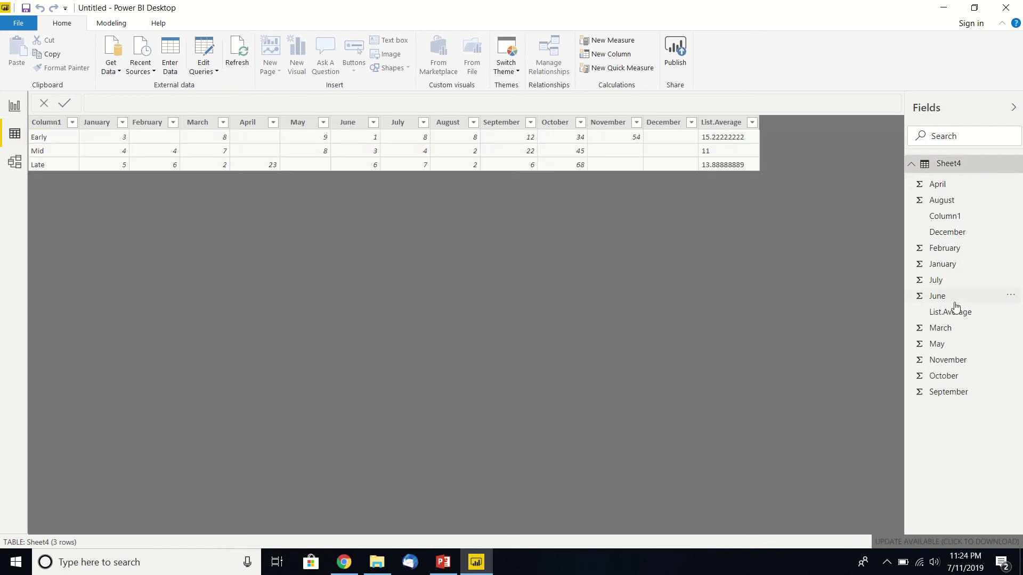
Add the Sheet4 measure April Average = average('Sheet4'[April]).
{"action": "right_click", "coordinate": [954, 167]}
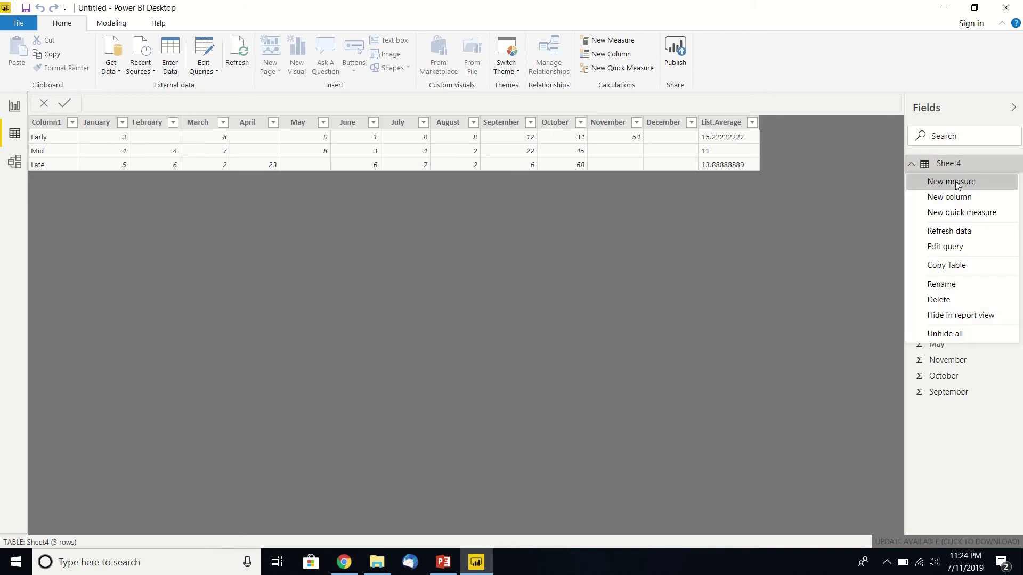
{"action": "left_click", "coordinate": [952, 181]}
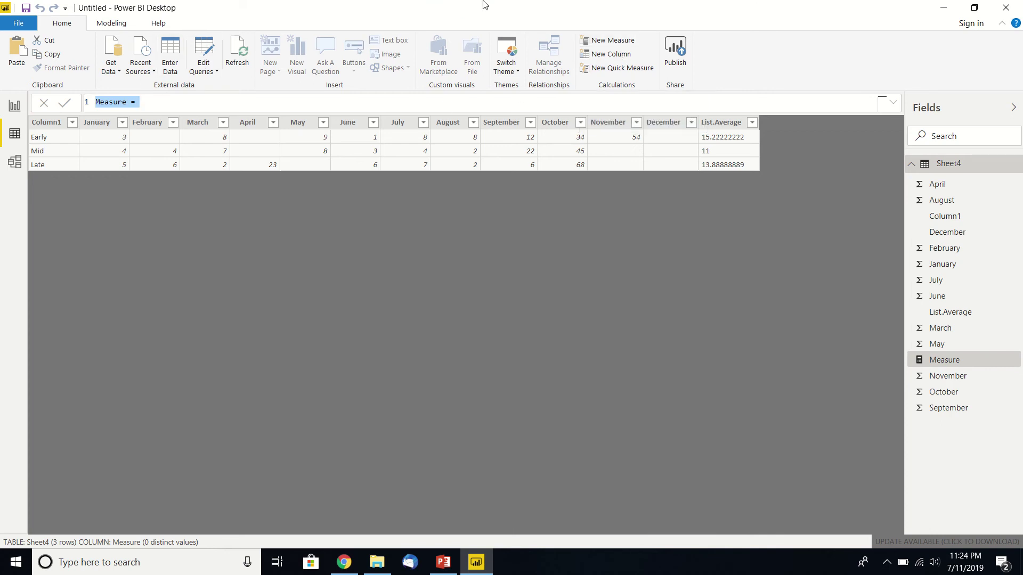
{"action": "mouse_move", "coordinate": [483, 2]}
{"action": "type", "text": "April "}
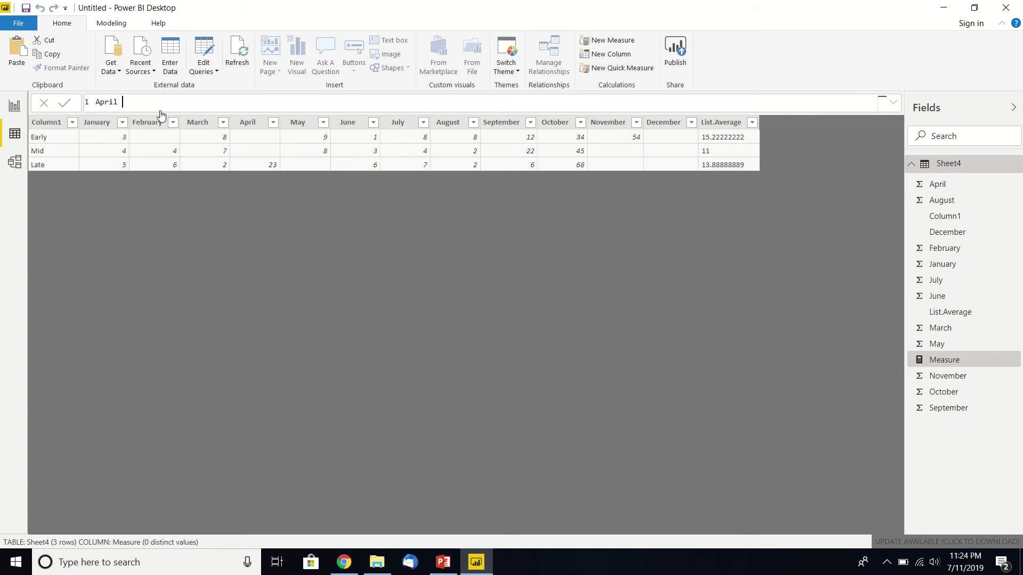
{"action": "type", "text": "Average ="}
{"action": "type", "text": "average"}
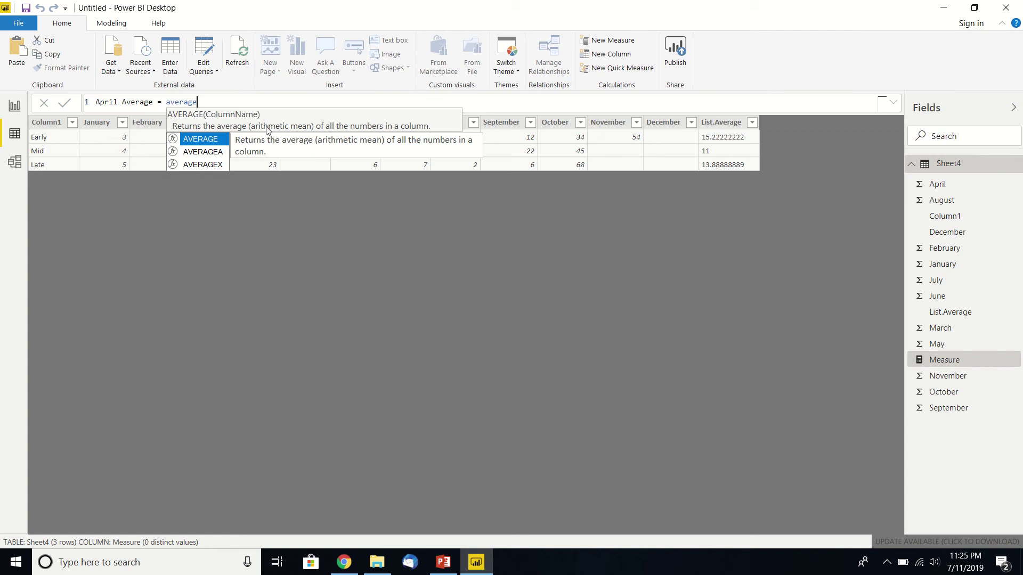
{"action": "type", "text": "('"}
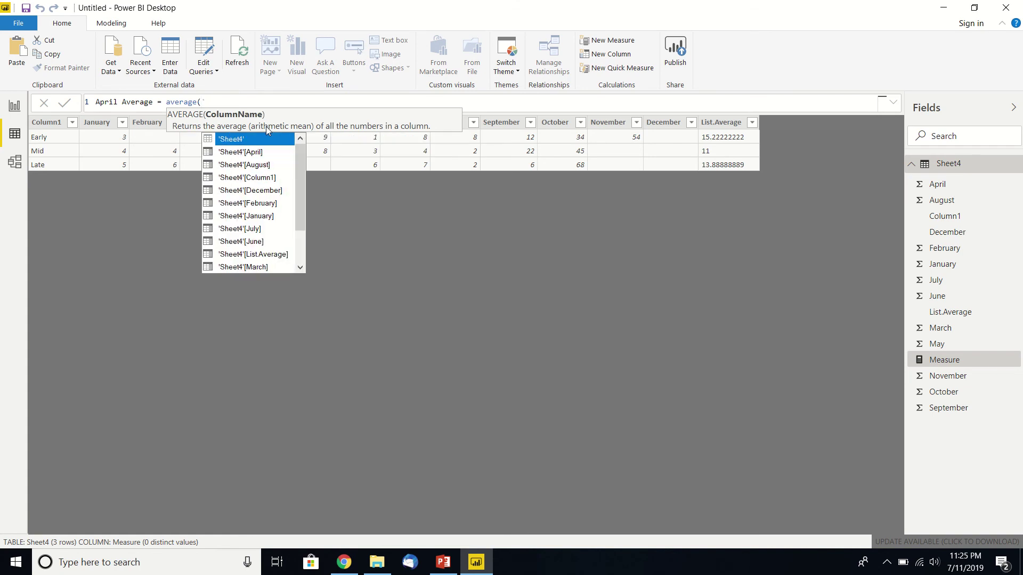
{"action": "key", "text": "Down"}
{"action": "key", "text": "Tab"}
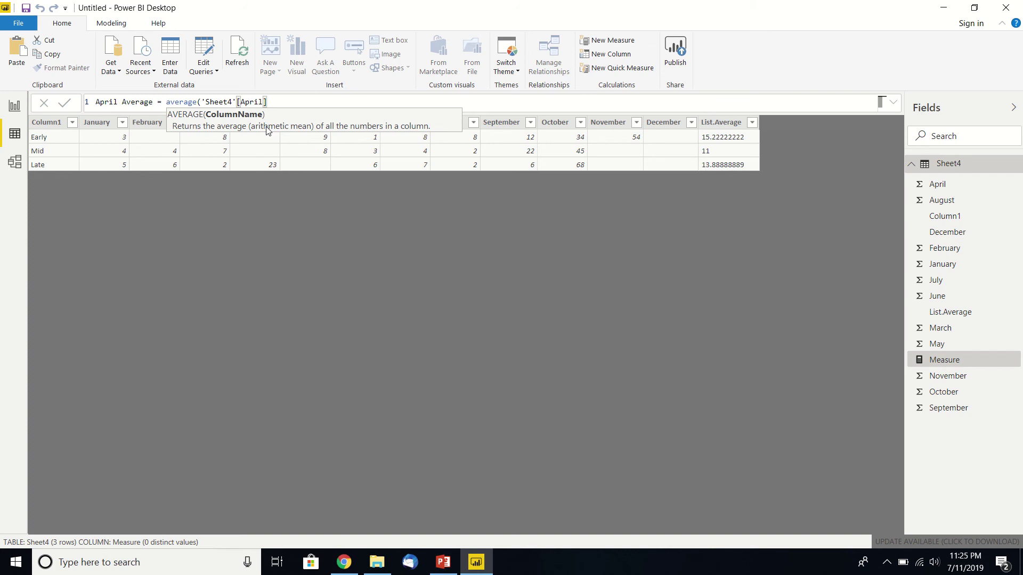
{"action": "type", "text": ")"}
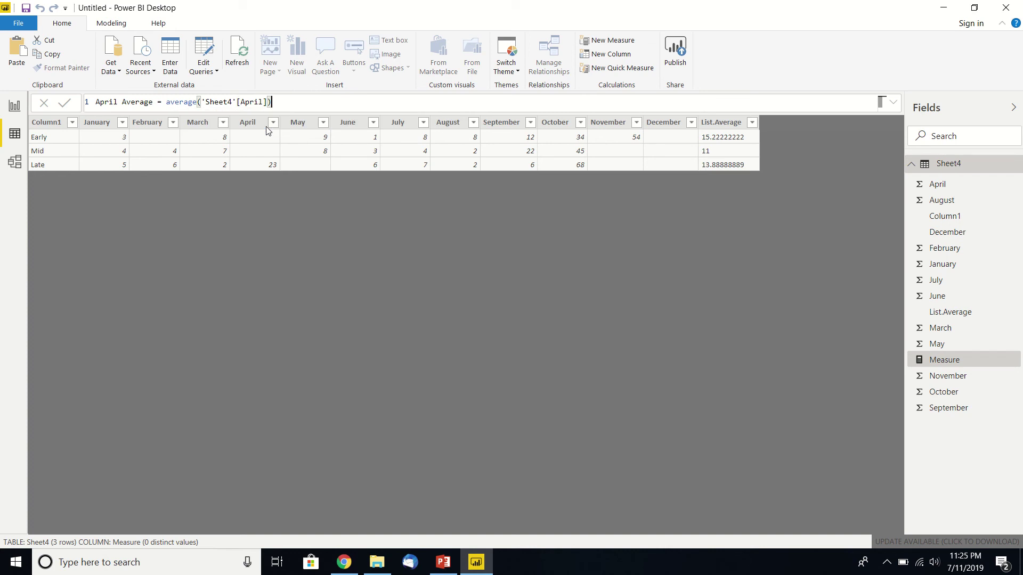
{"action": "key", "text": "Return"}
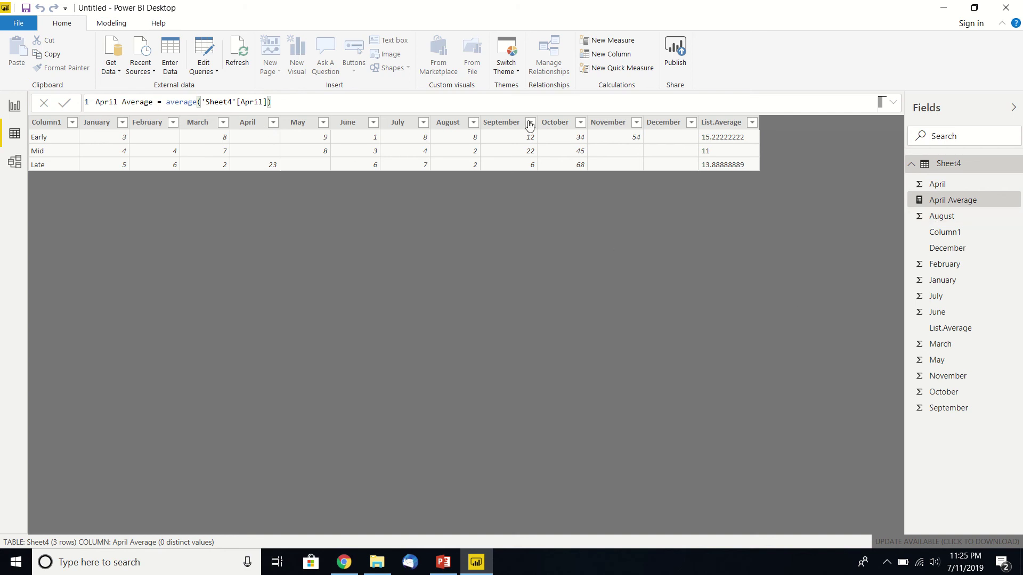
Add a card showing April Average (23.00) to the report, then return to Data view.
{"action": "left_click", "coordinate": [14, 106]}
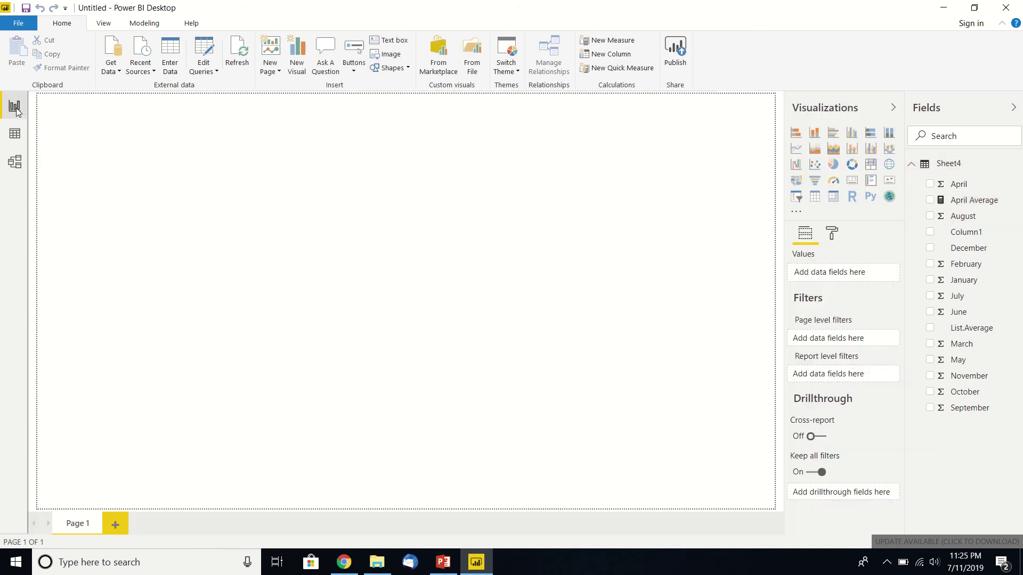
{"action": "left_click", "coordinate": [852, 181]}
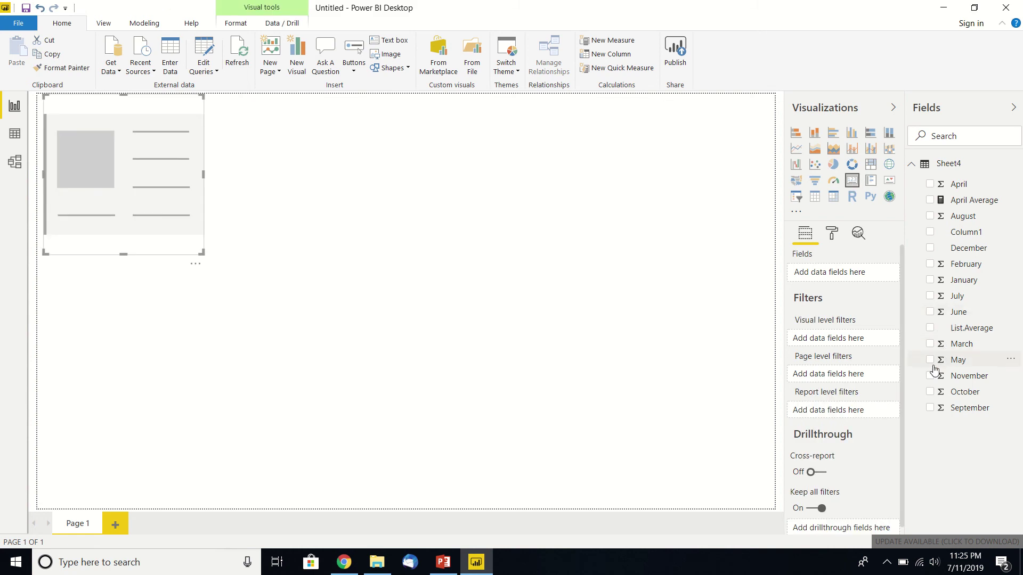
{"action": "left_click", "coordinate": [930, 201]}
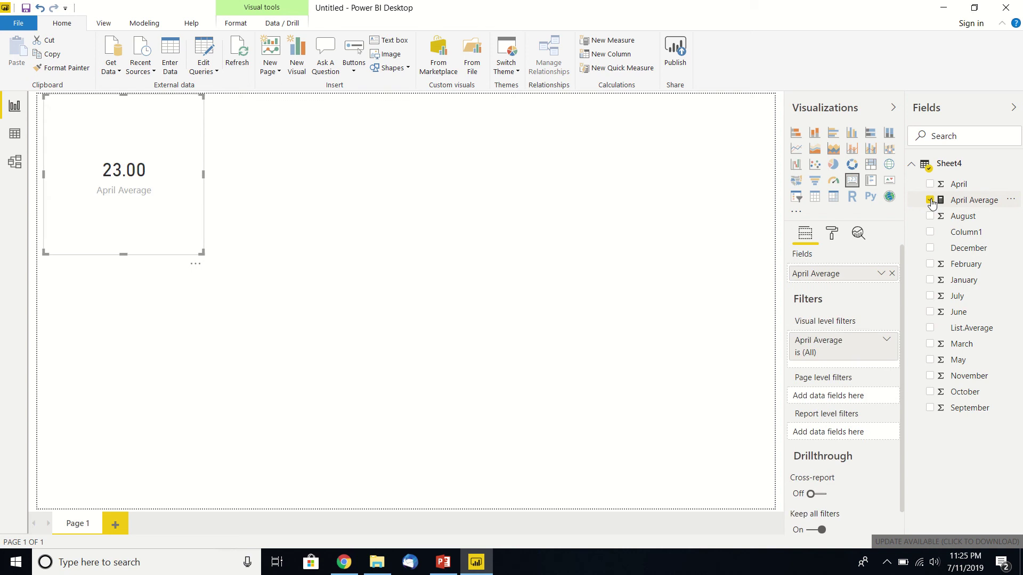
{"action": "left_click", "coordinate": [15, 134]}
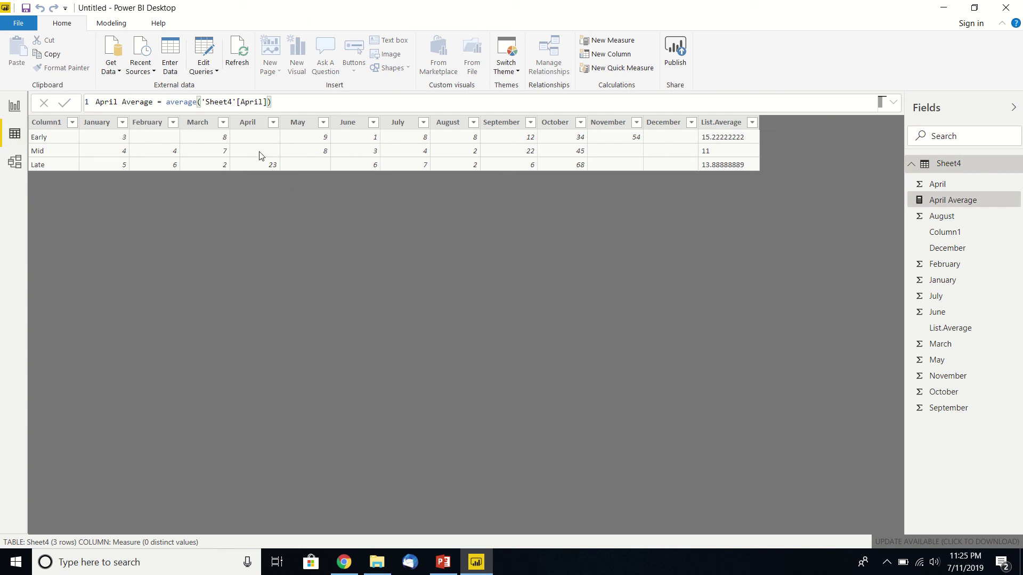
Change the measure to AVERAGEA and check the card's value on the report.
{"action": "left_click", "coordinate": [198, 102]}
{"action": "type", "text": "a"}
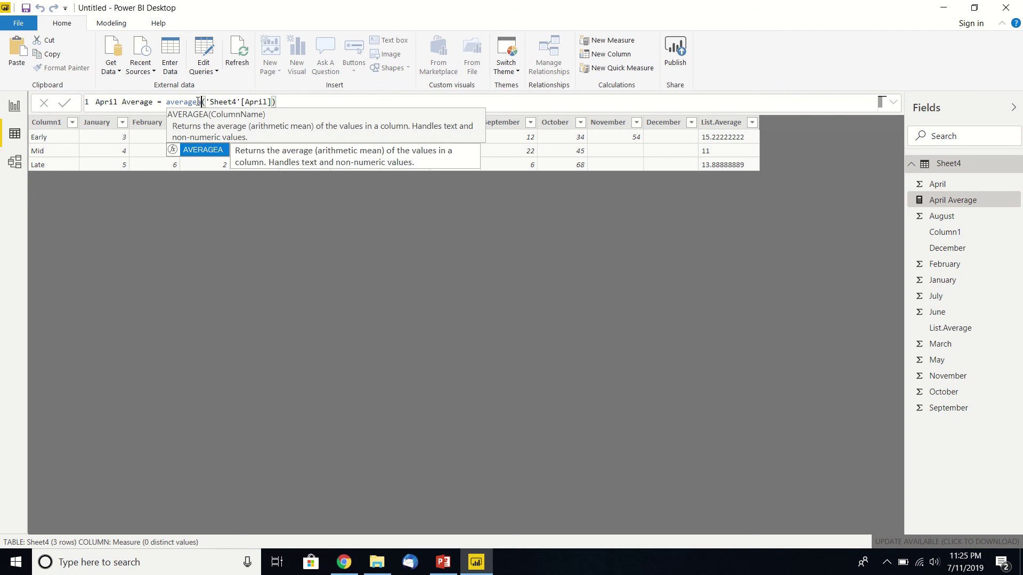
{"action": "left_click", "coordinate": [65, 103]}
{"action": "left_click", "coordinate": [9, 113]}
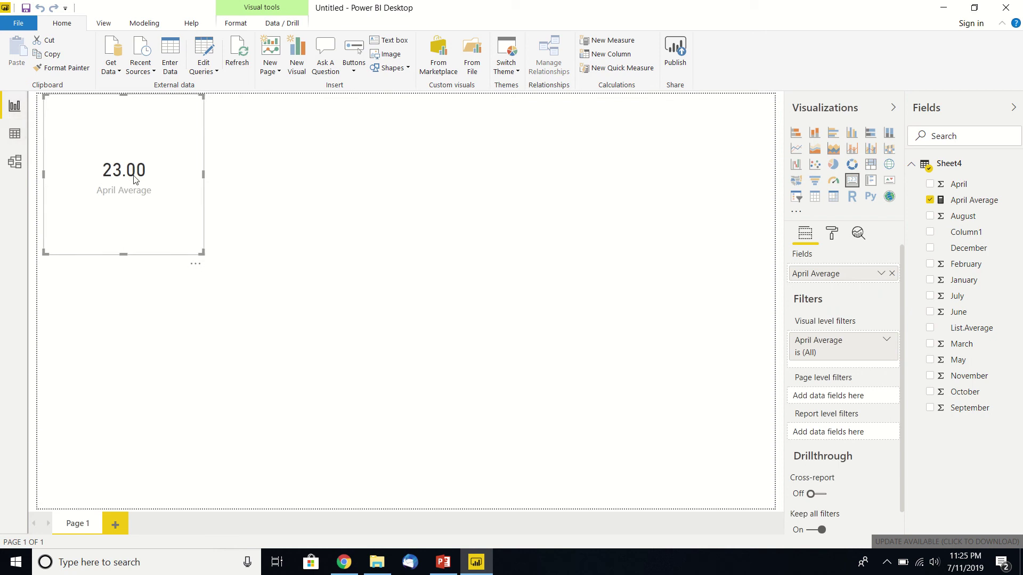
Try an AVERAGEX version of the April Average measure.
{"action": "left_click", "coordinate": [17, 137]}
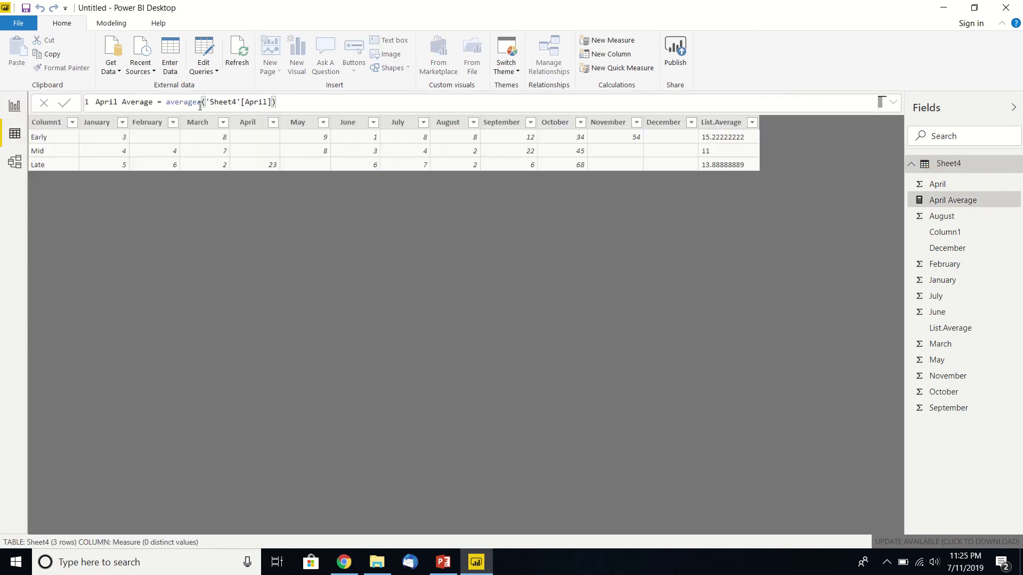
{"action": "double_click", "coordinate": [184, 102]}
{"action": "type", "text": "averagex"}
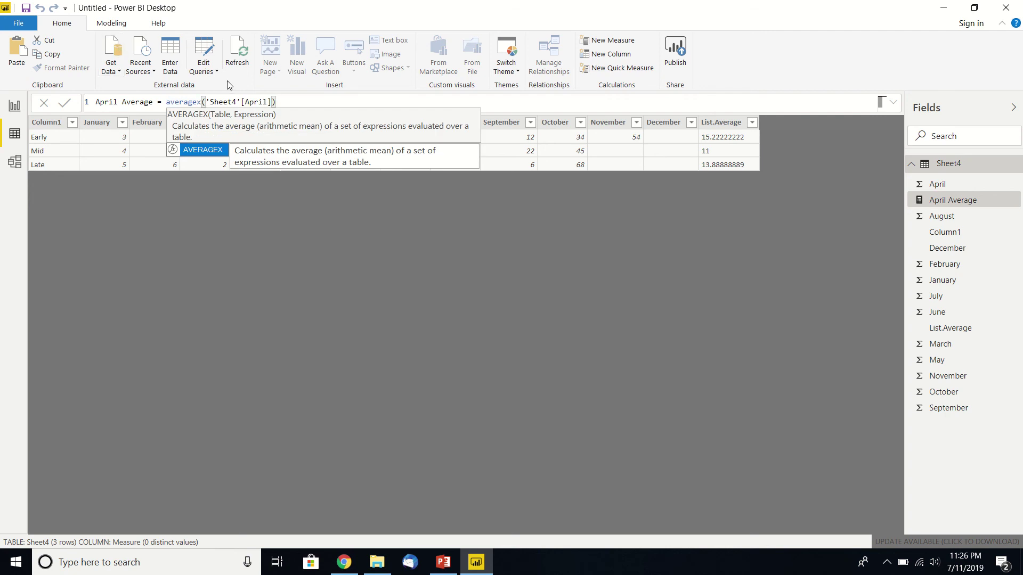
{"action": "left_click", "coordinate": [65, 103]}
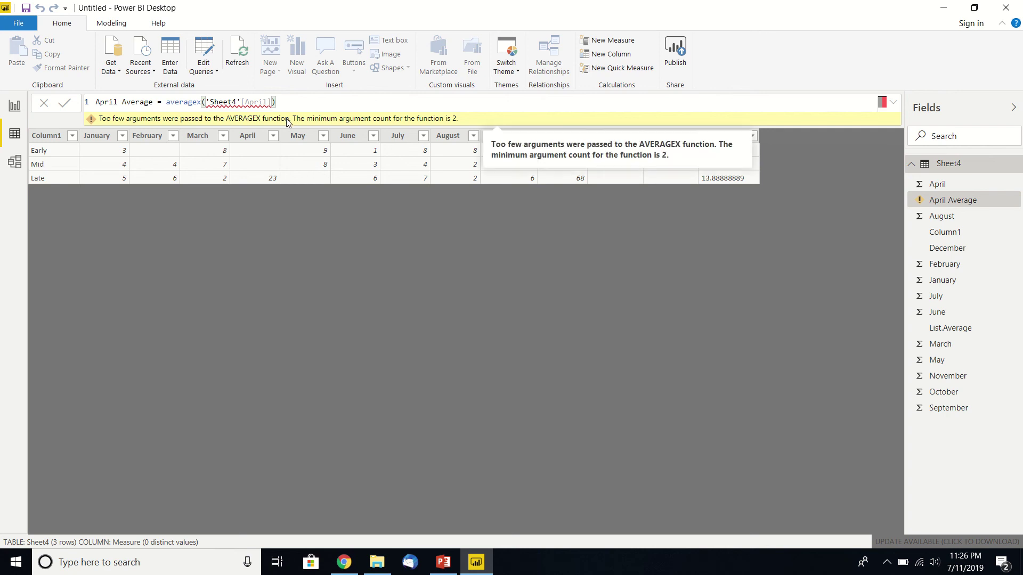
Set the function back to AVERAGEA and confirm the card still reads 23.00.
{"action": "left_click", "coordinate": [203, 101]}
{"action": "key", "text": "BackSpace"}
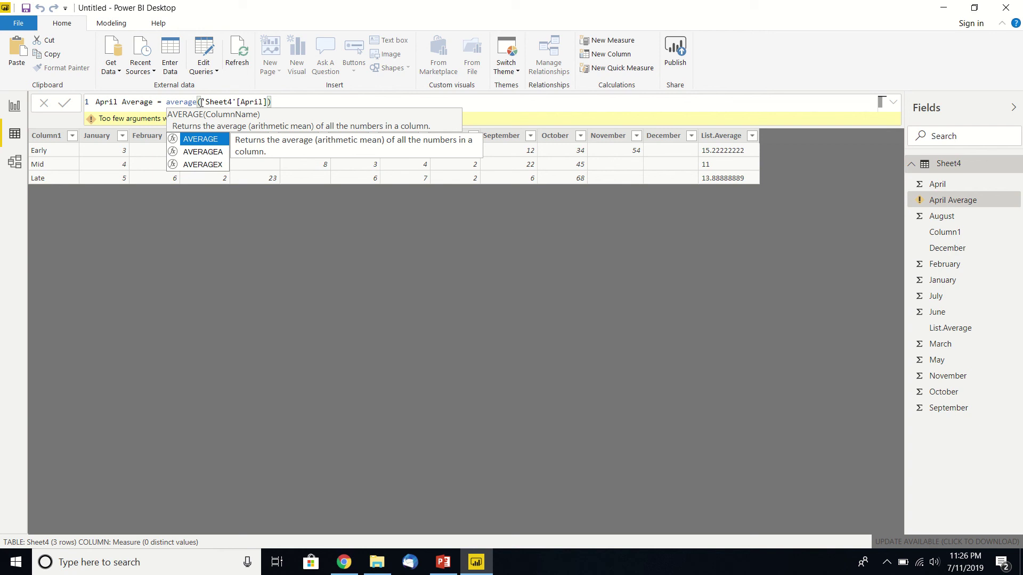
{"action": "left_click", "coordinate": [201, 153]}
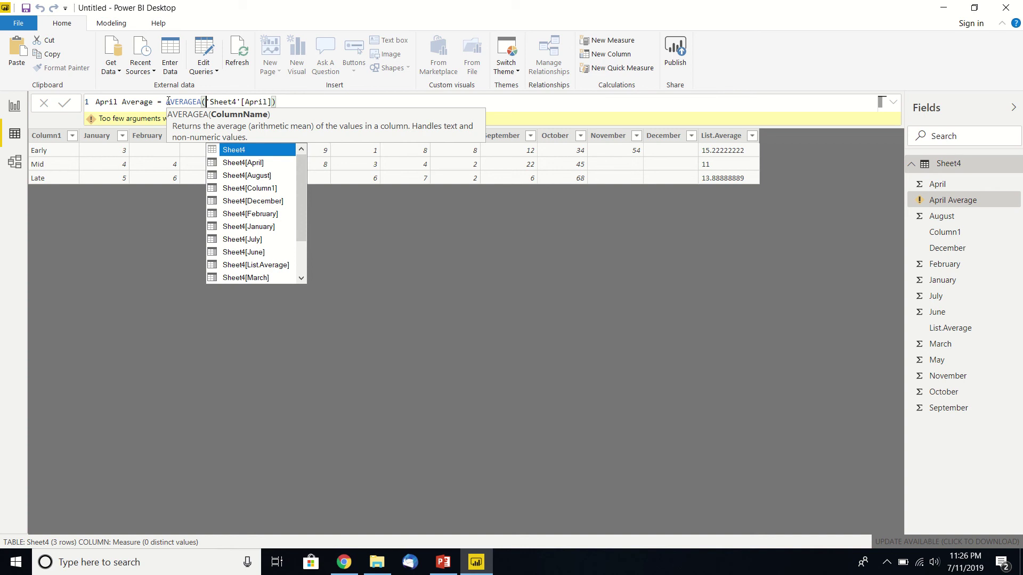
{"action": "left_click", "coordinate": [167, 101]}
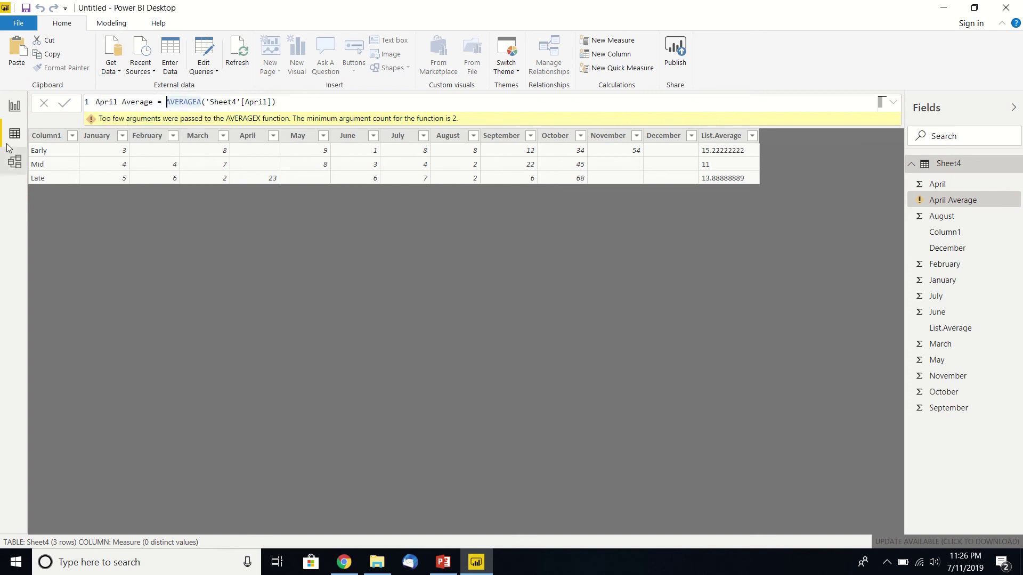
{"action": "left_click", "coordinate": [14, 106]}
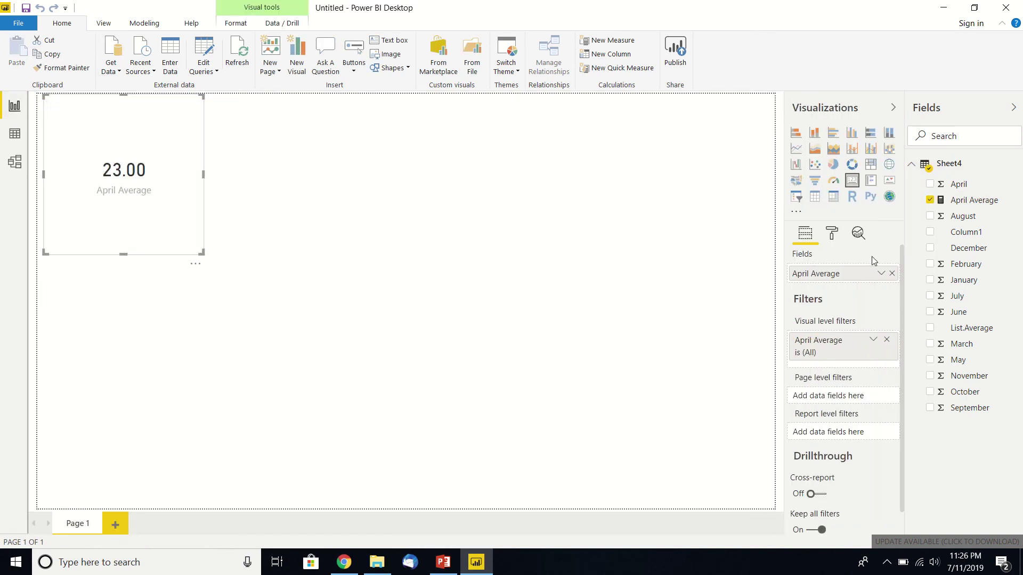
Open the options menu for the card's April Average field.
{"action": "left_click", "coordinate": [880, 274]}
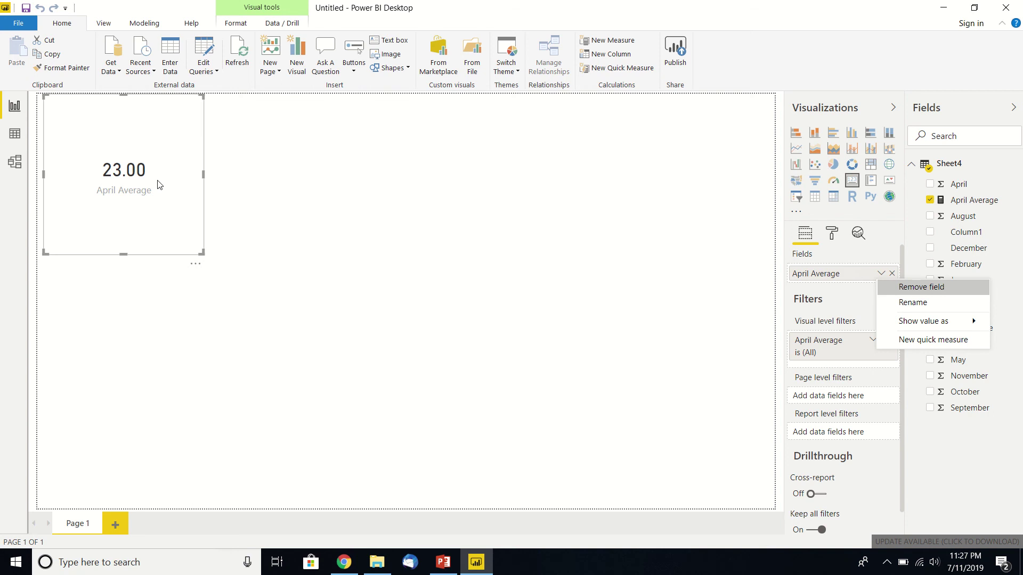
{"action": "mouse_move", "coordinate": [145, 180]}
{"action": "mouse_move", "coordinate": [461, 43]}
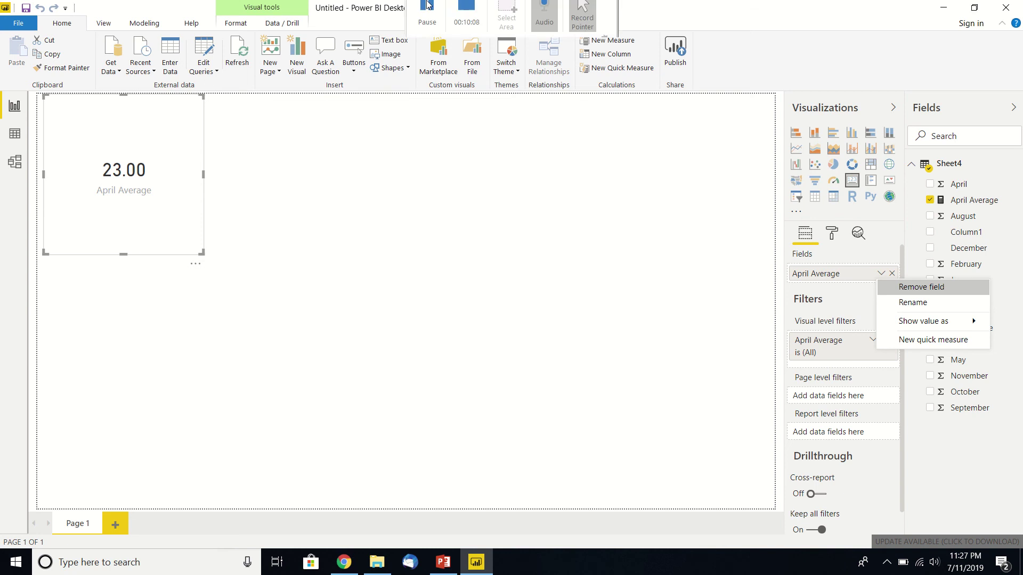